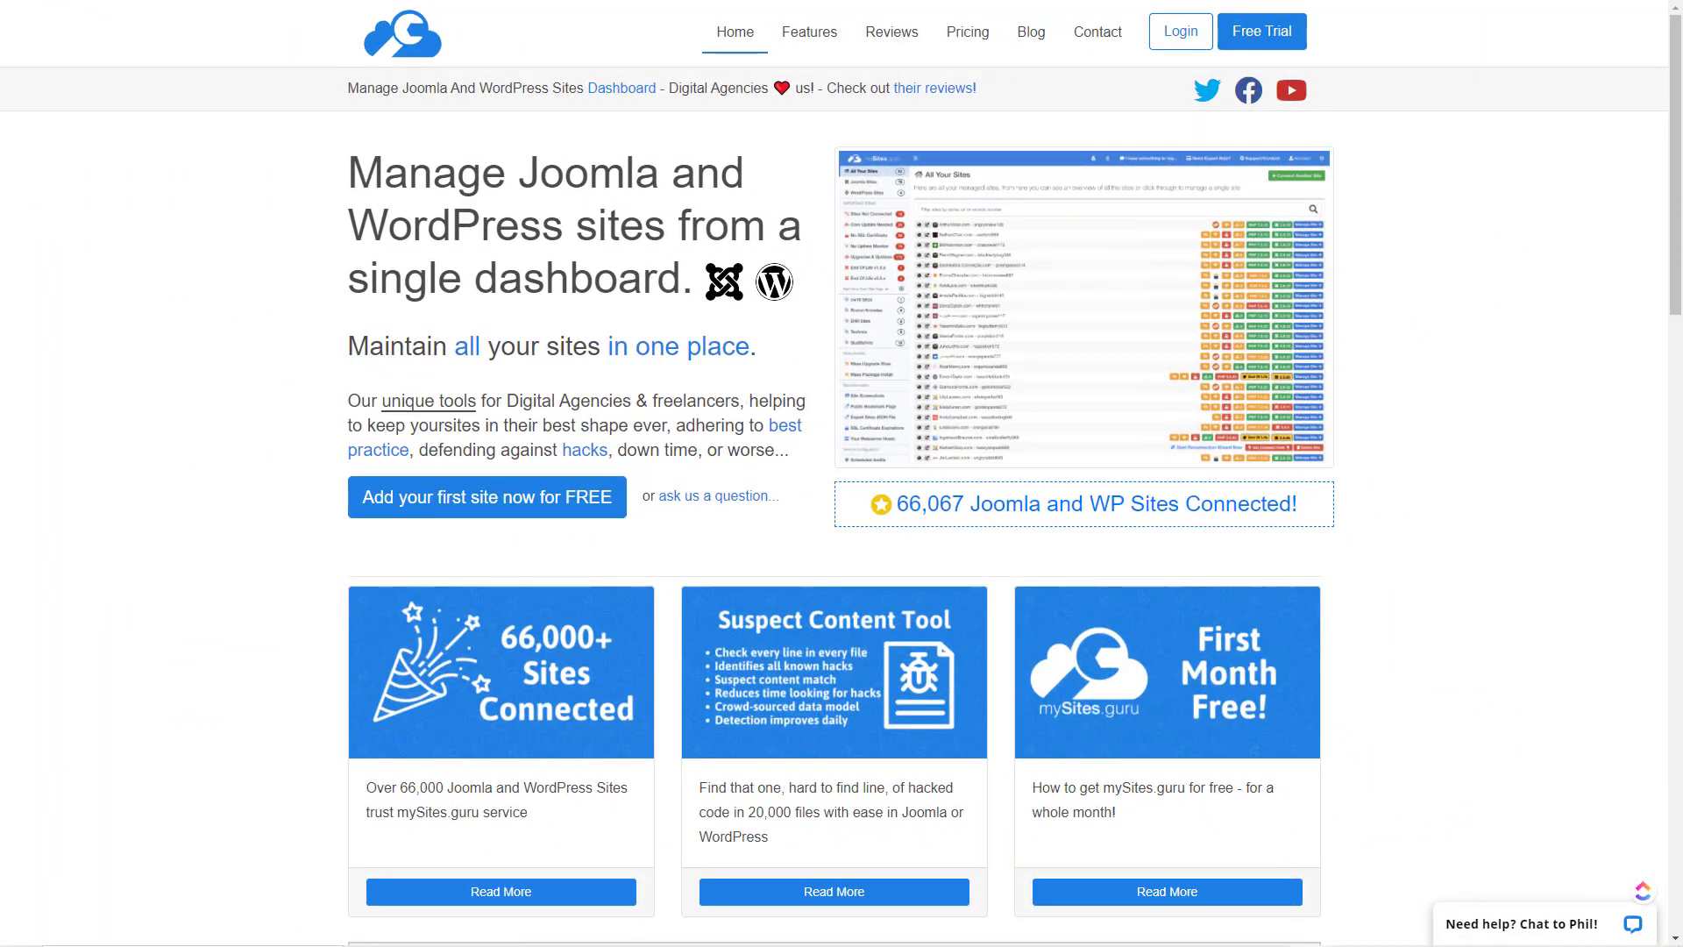
Log in to mySites.guru and open the Basic Joomla site's audit and backups pages.
click(1181, 35)
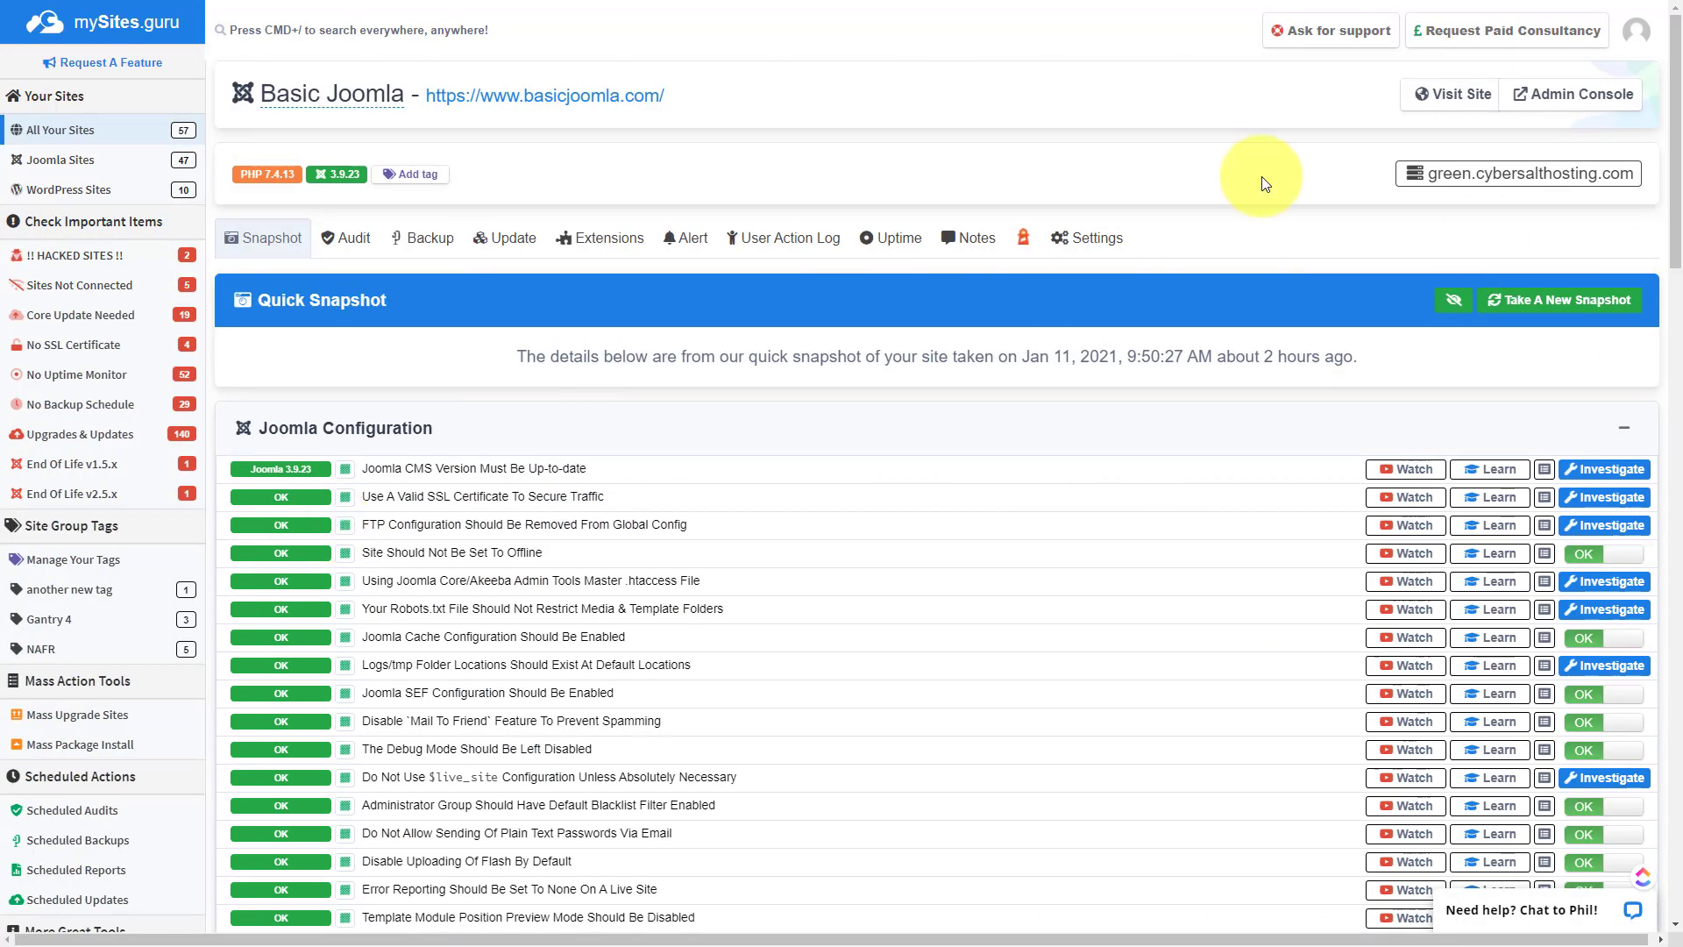
click(323, 245)
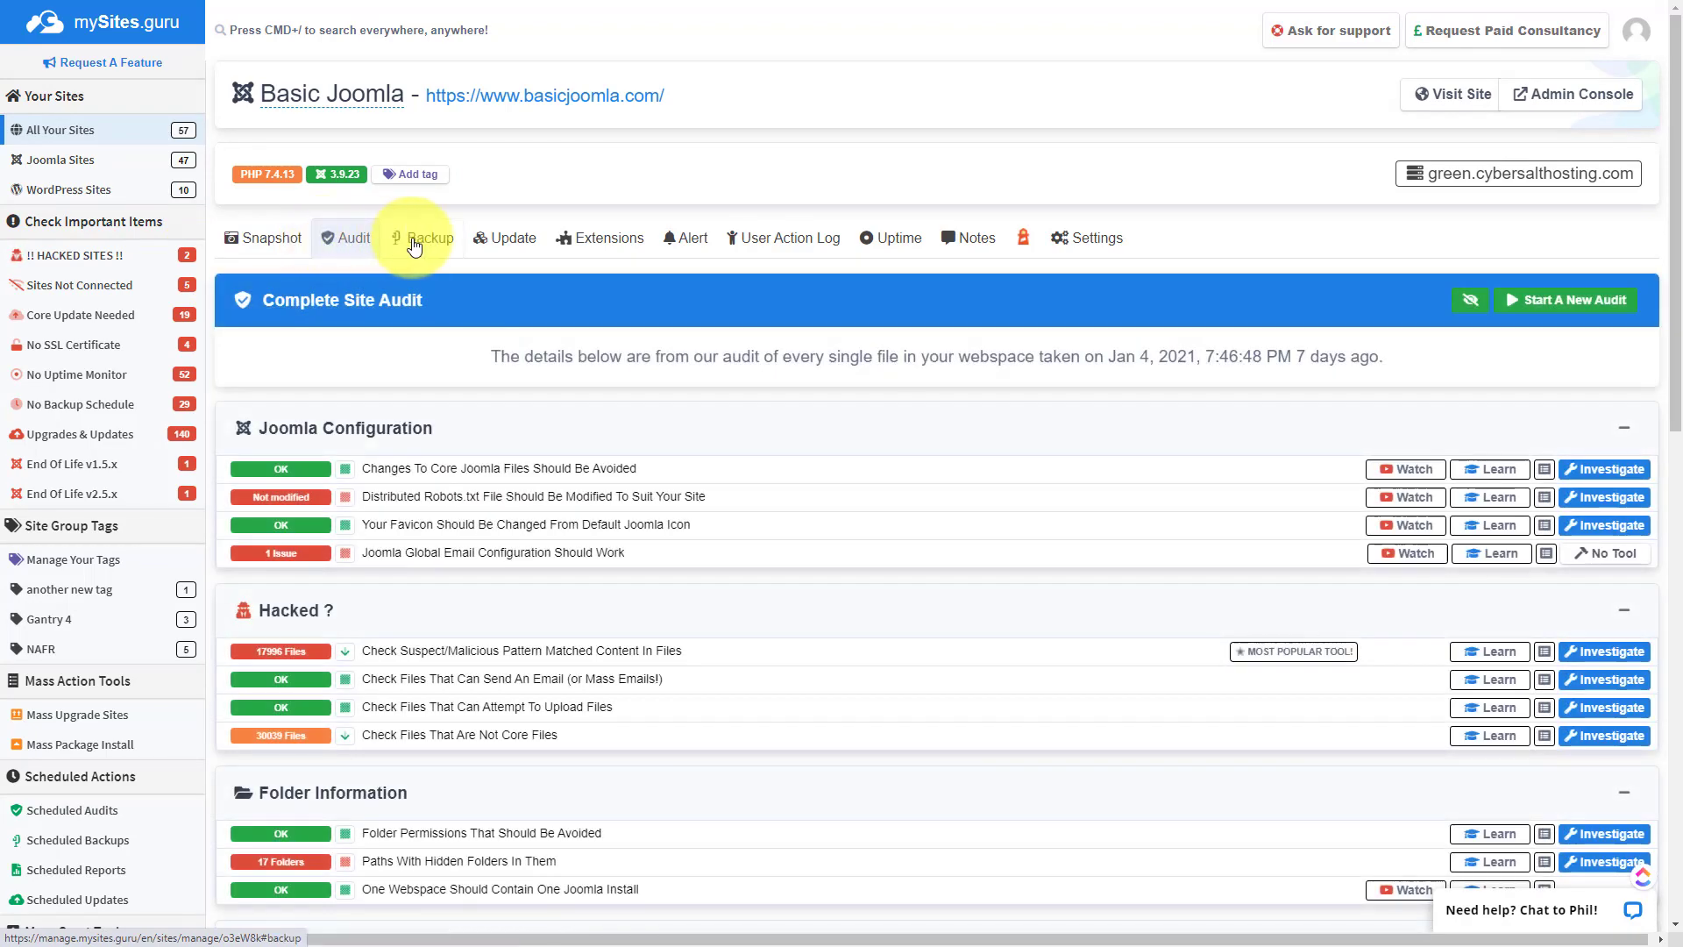
click(414, 244)
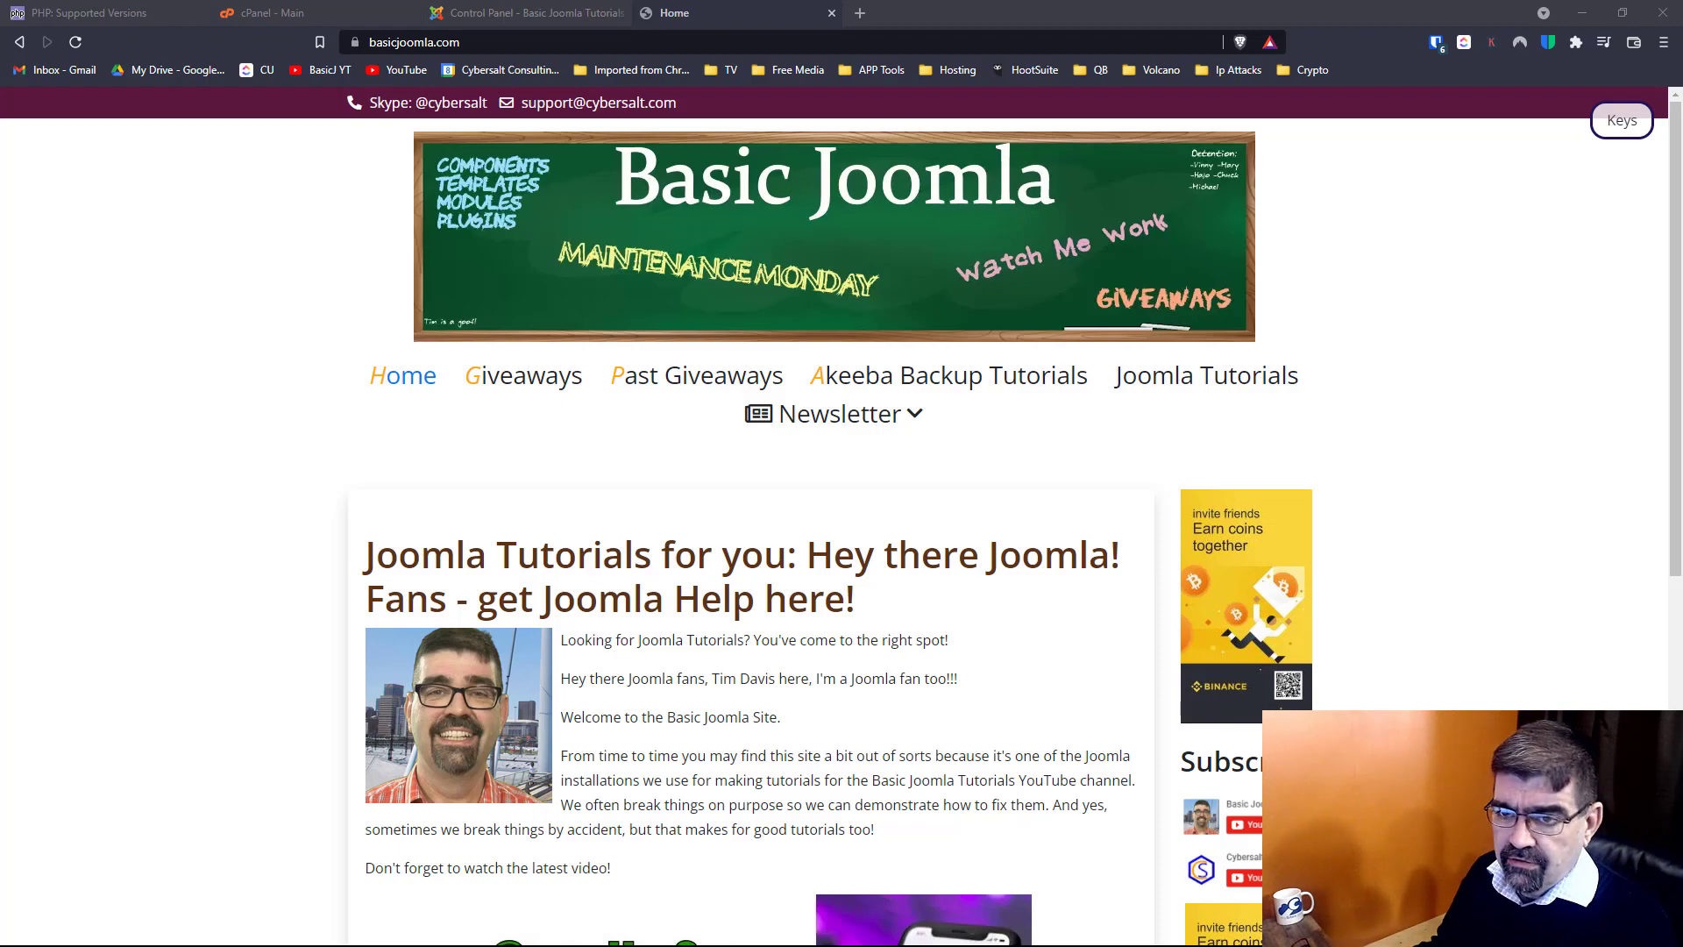
Check php.net's supported PHP branches table, then return to the cPanel home page.
click(130, 17)
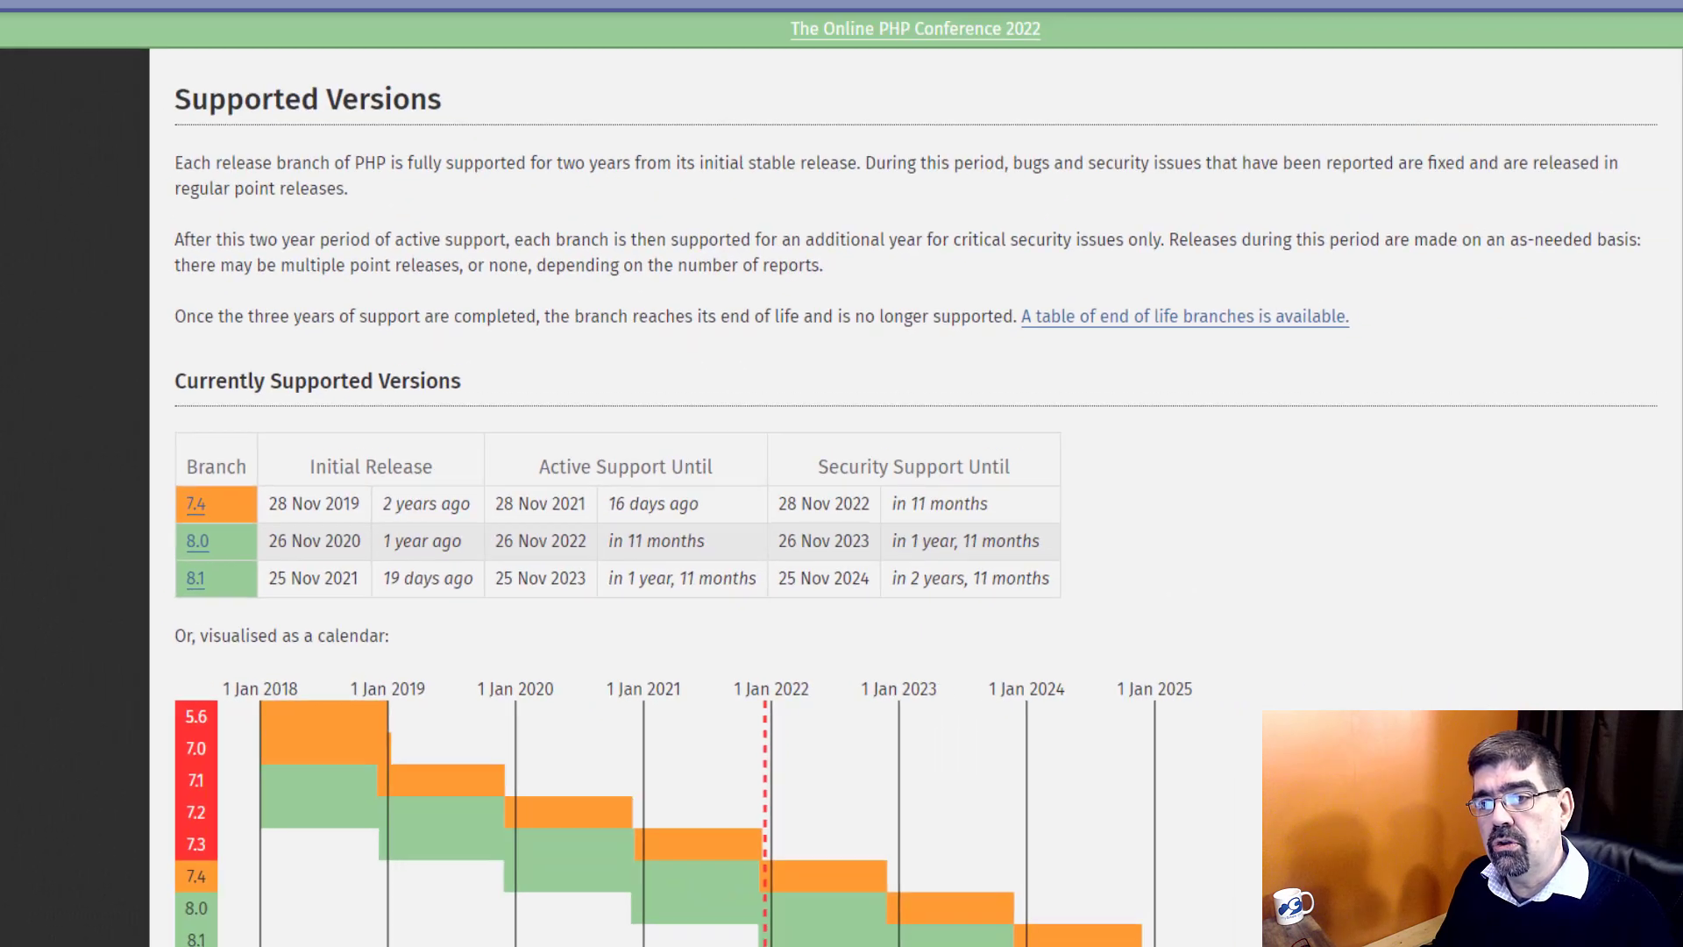
click(305, 14)
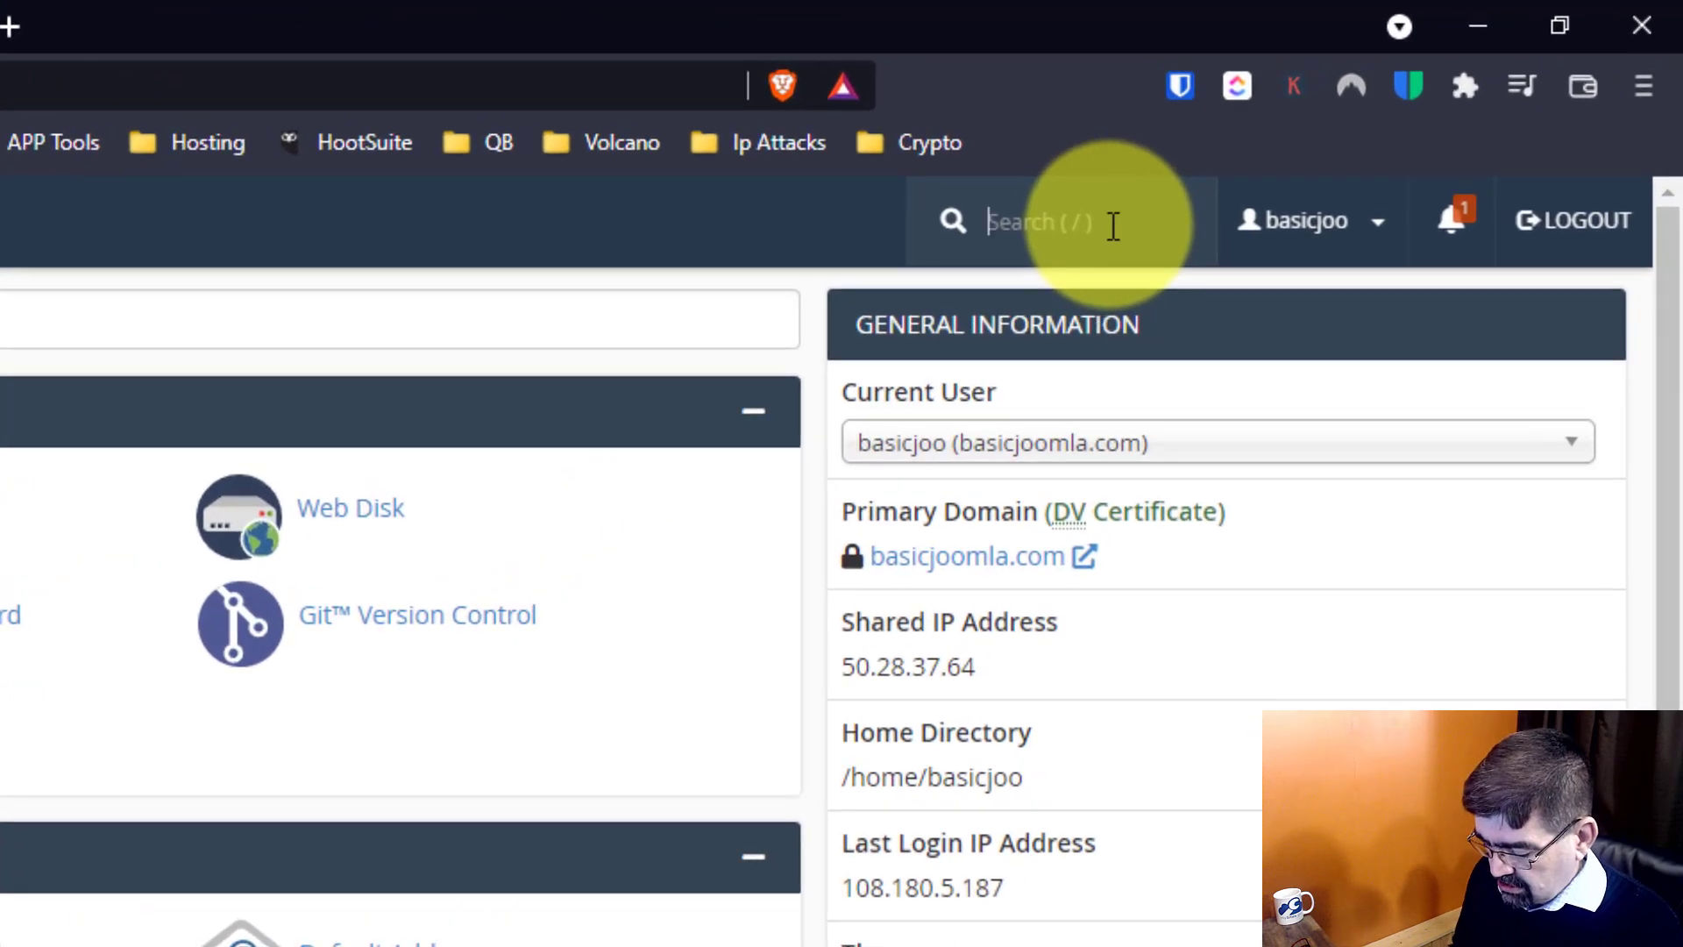
Find MultiPHP Manager with a 'ph' search and apply PHP 8.0 (ea-php80) to basicjoomla.com.
text(php)
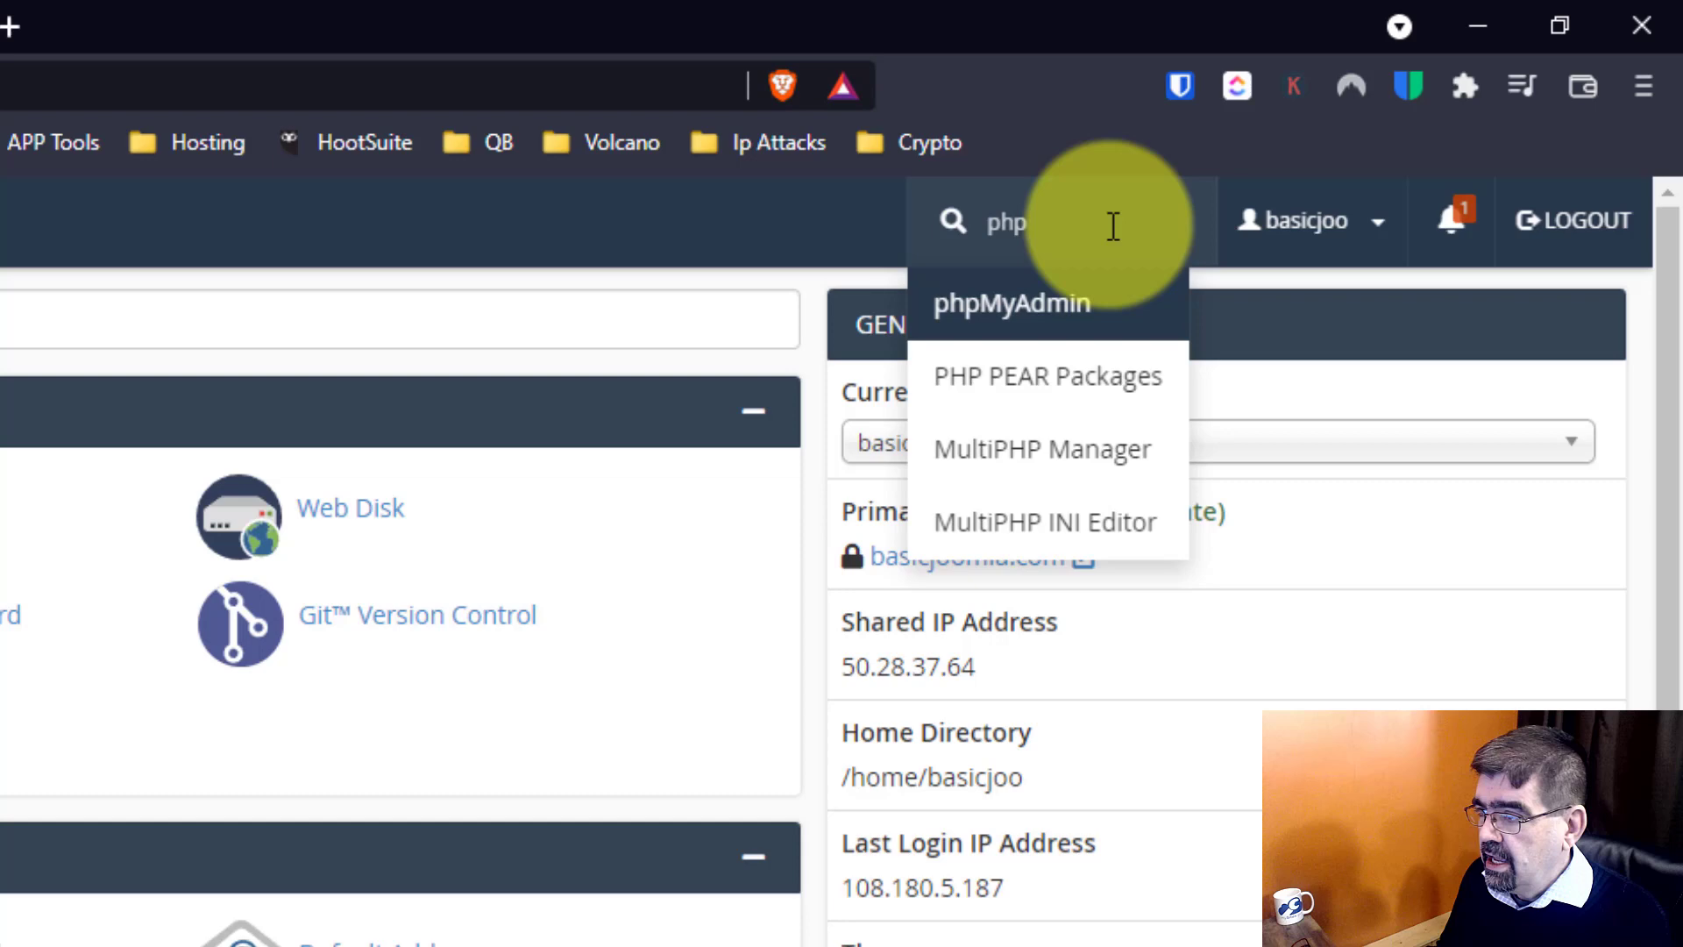
click(988, 459)
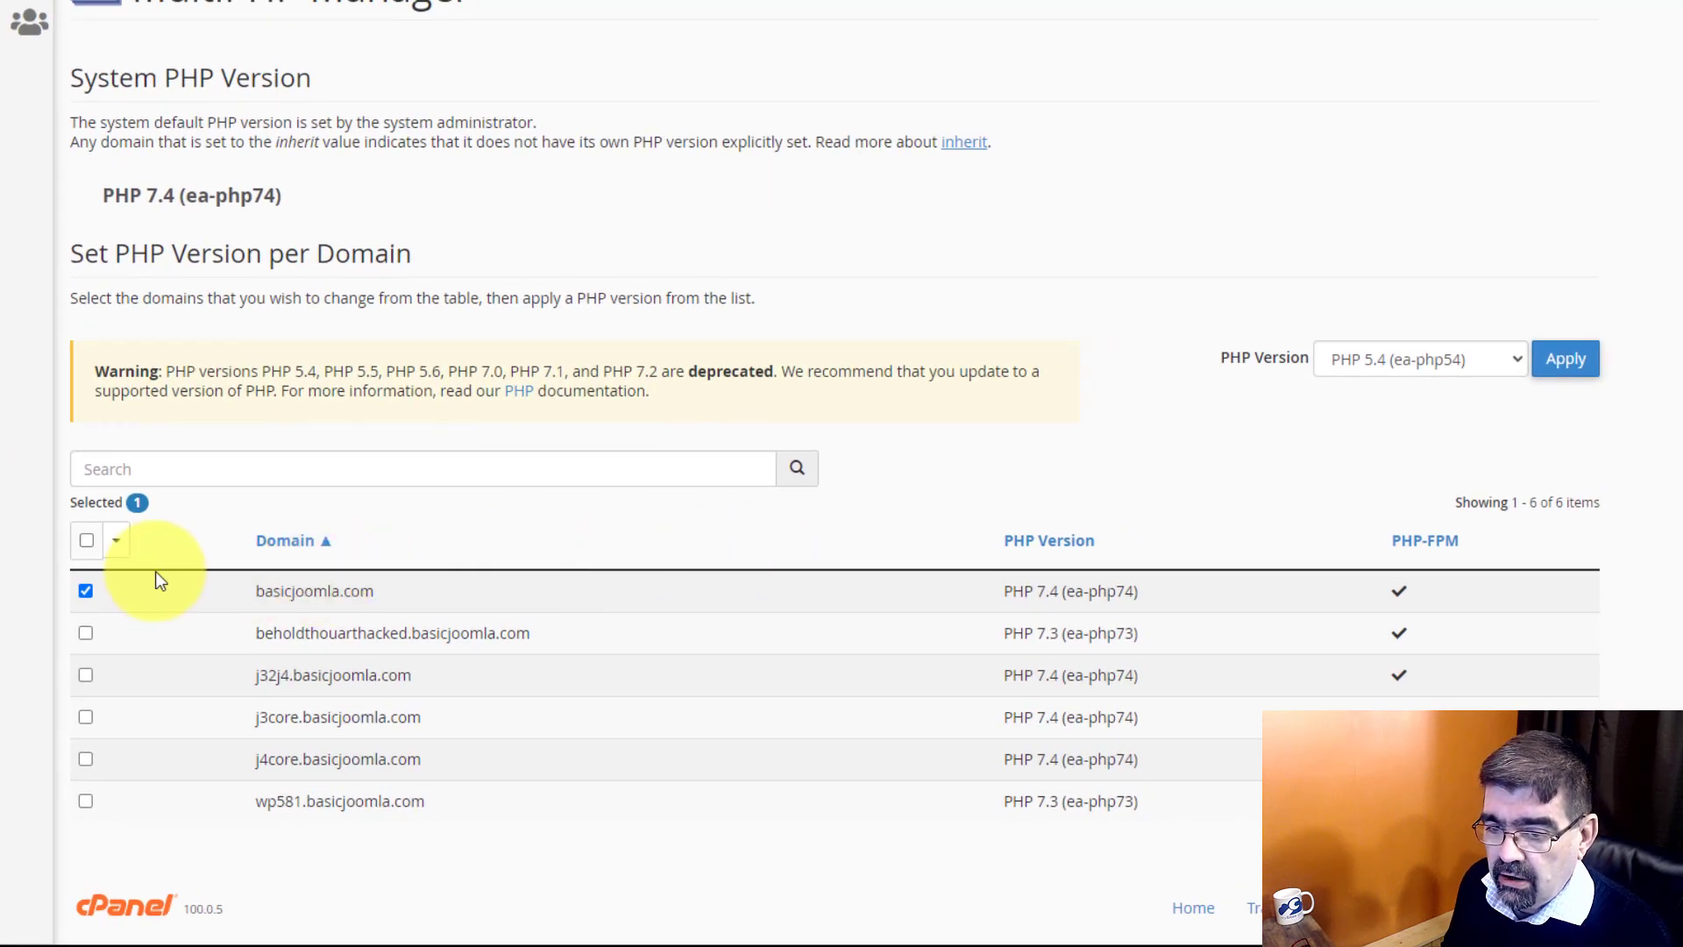
click(1507, 362)
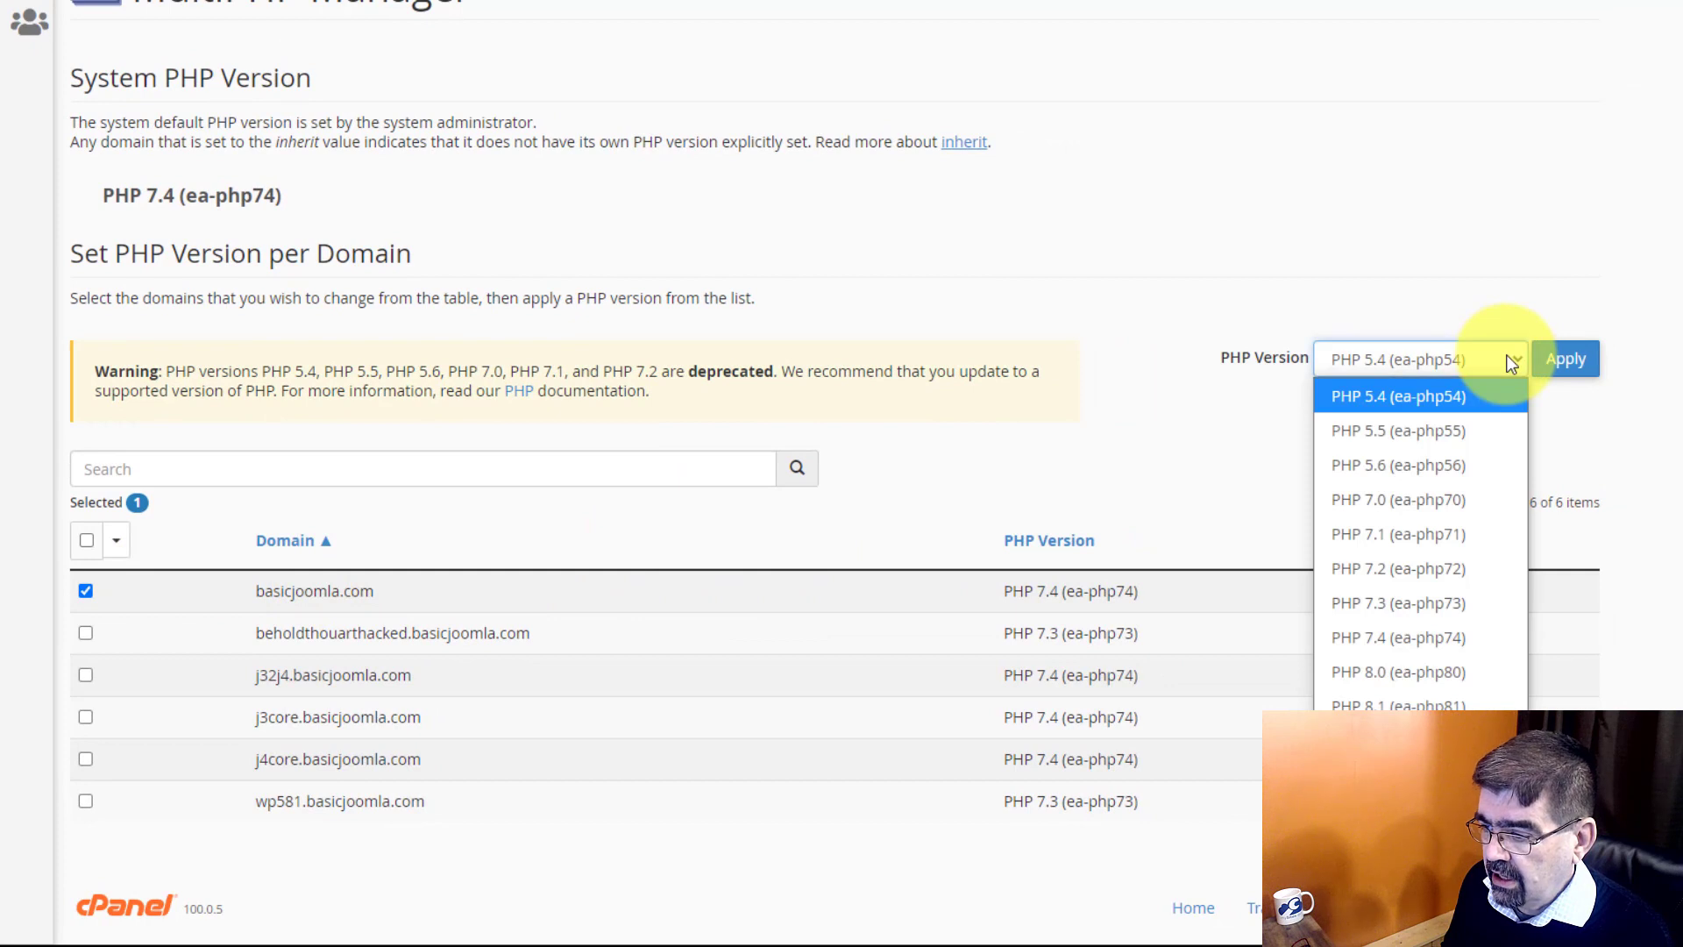
click(1374, 670)
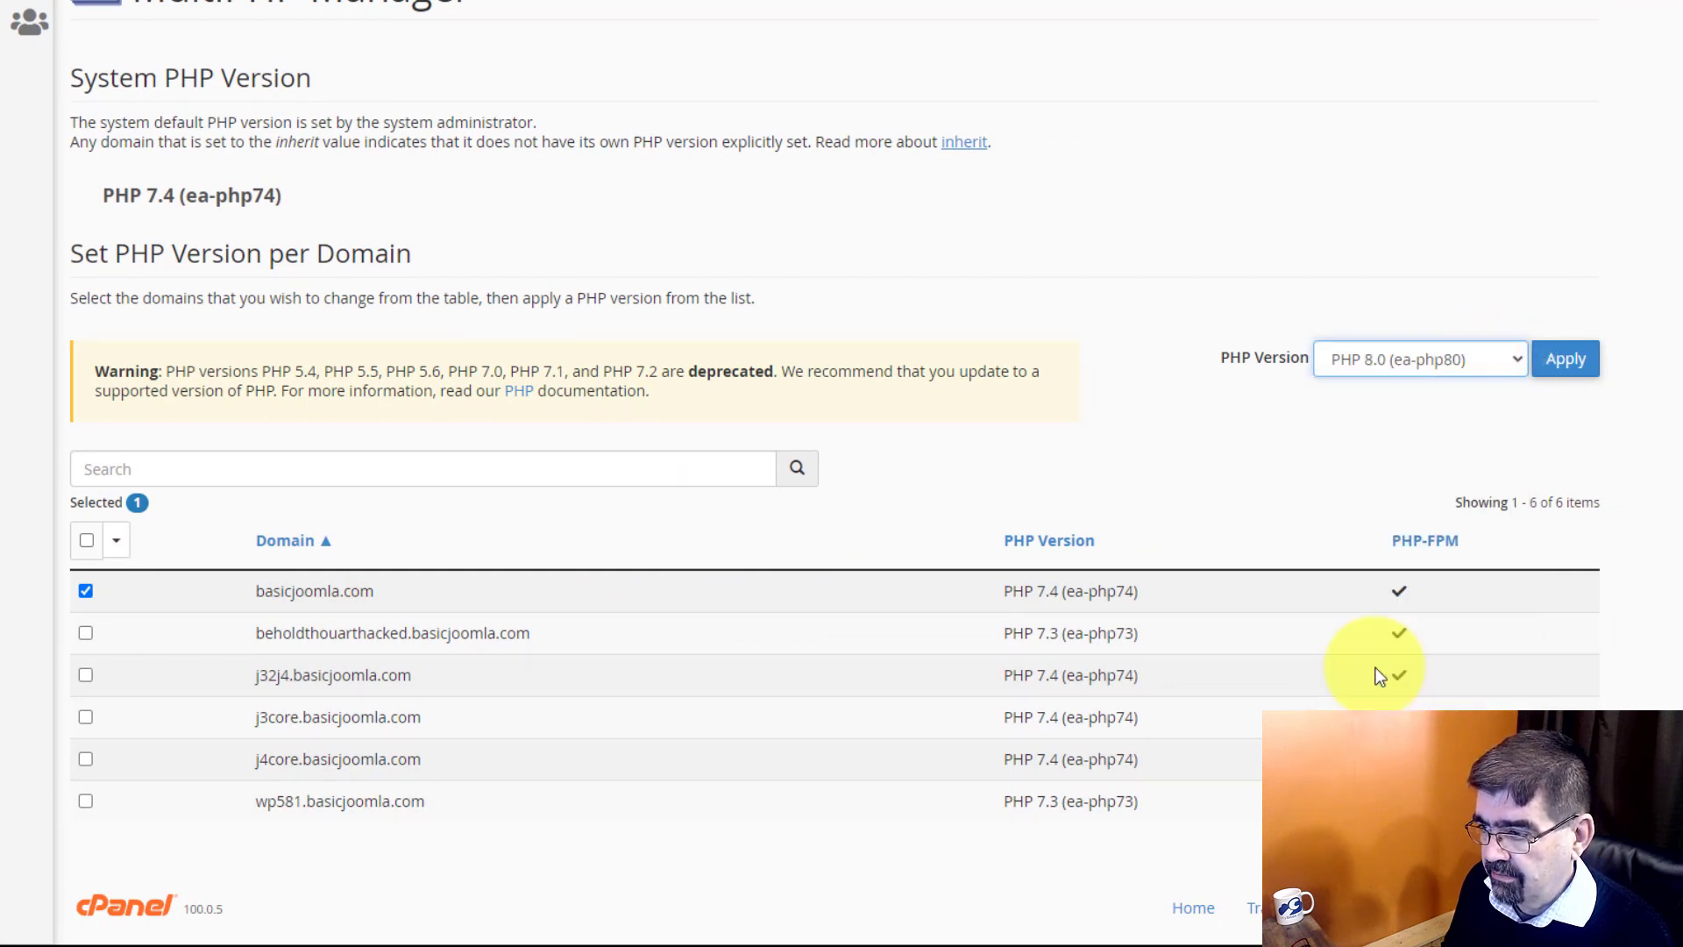
click(1580, 375)
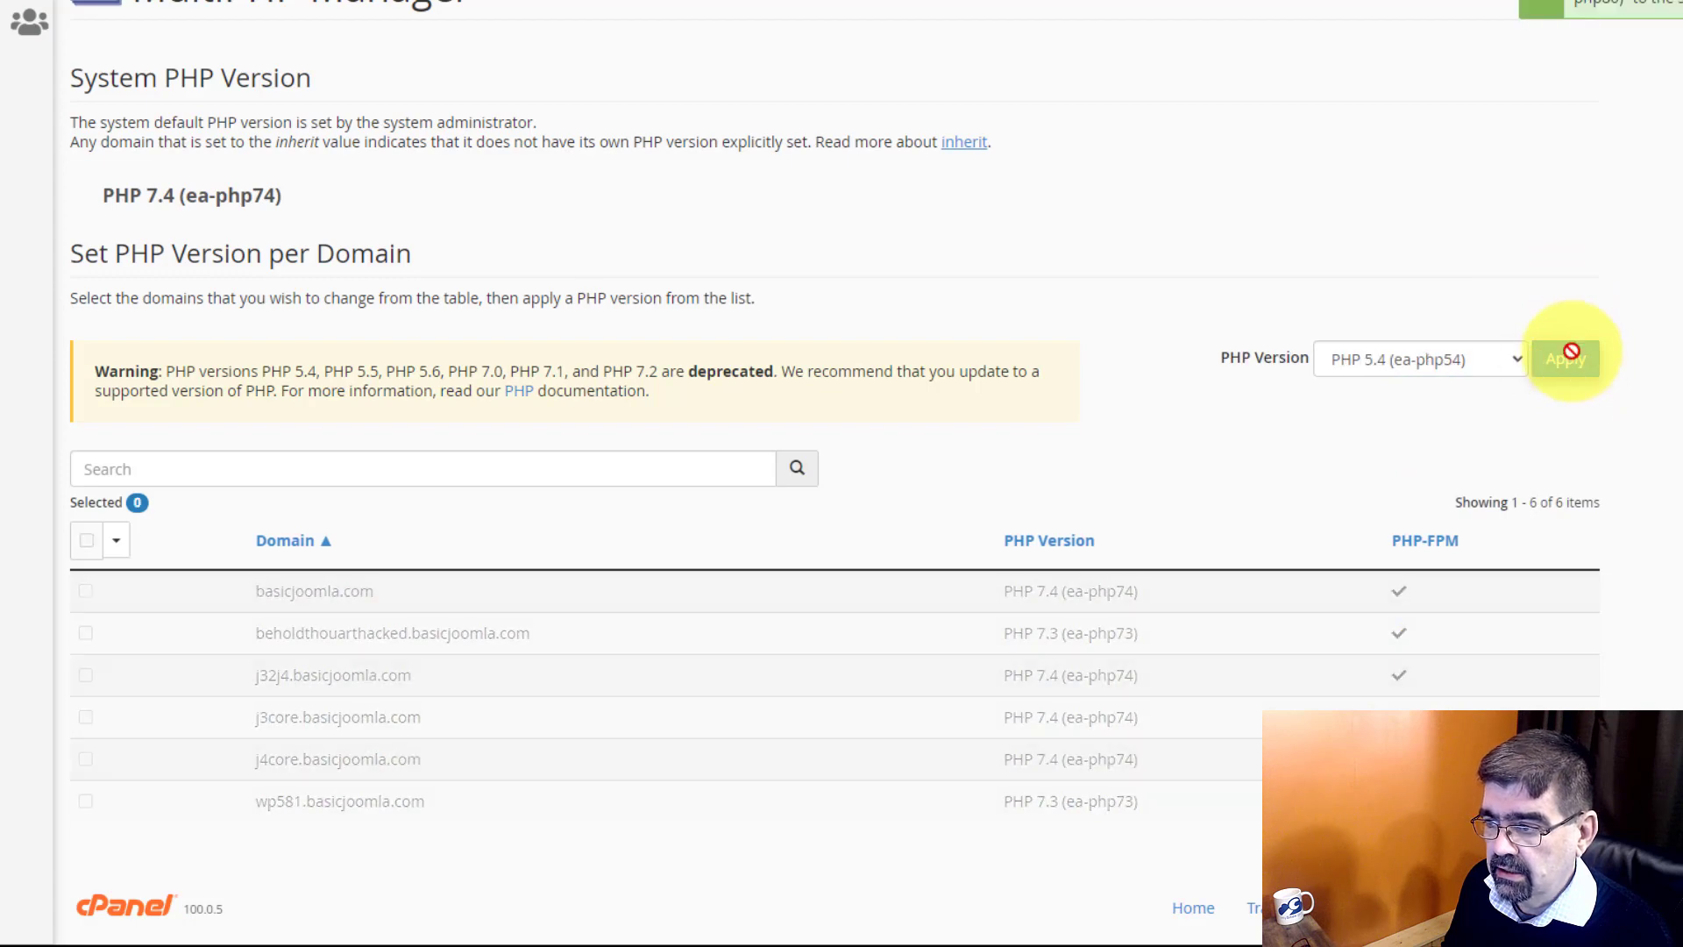
Reload the basicjoomla.com front-end home page twice to confirm it loads under PHP 8.0.
click(498, 14)
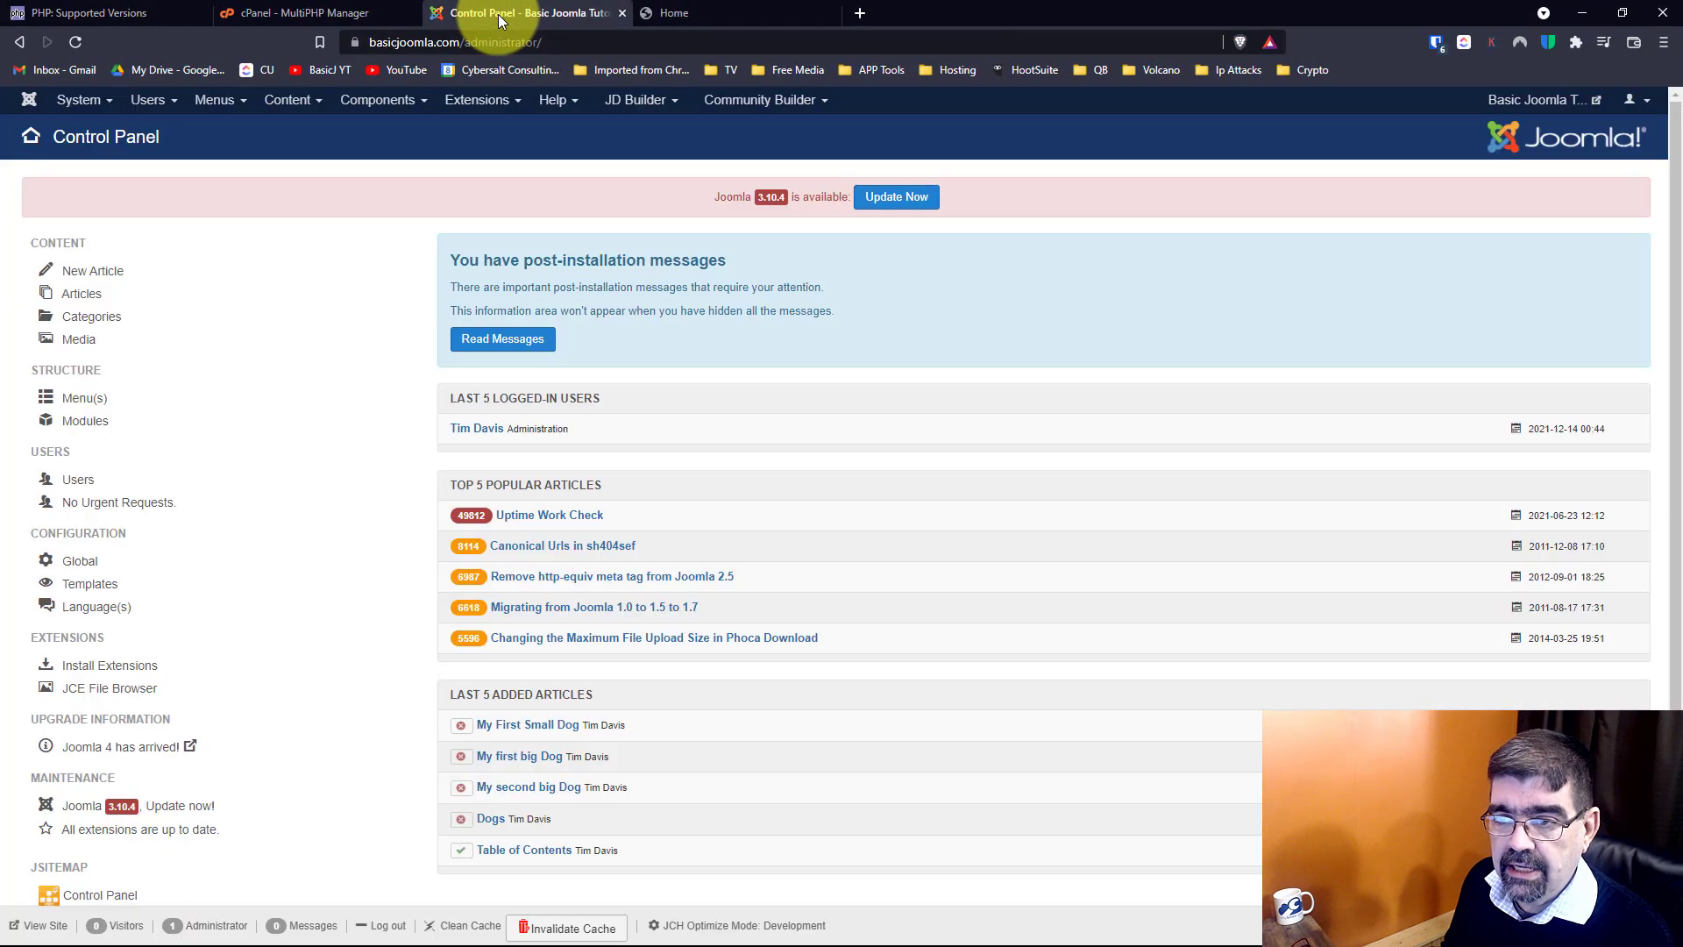
click(724, 19)
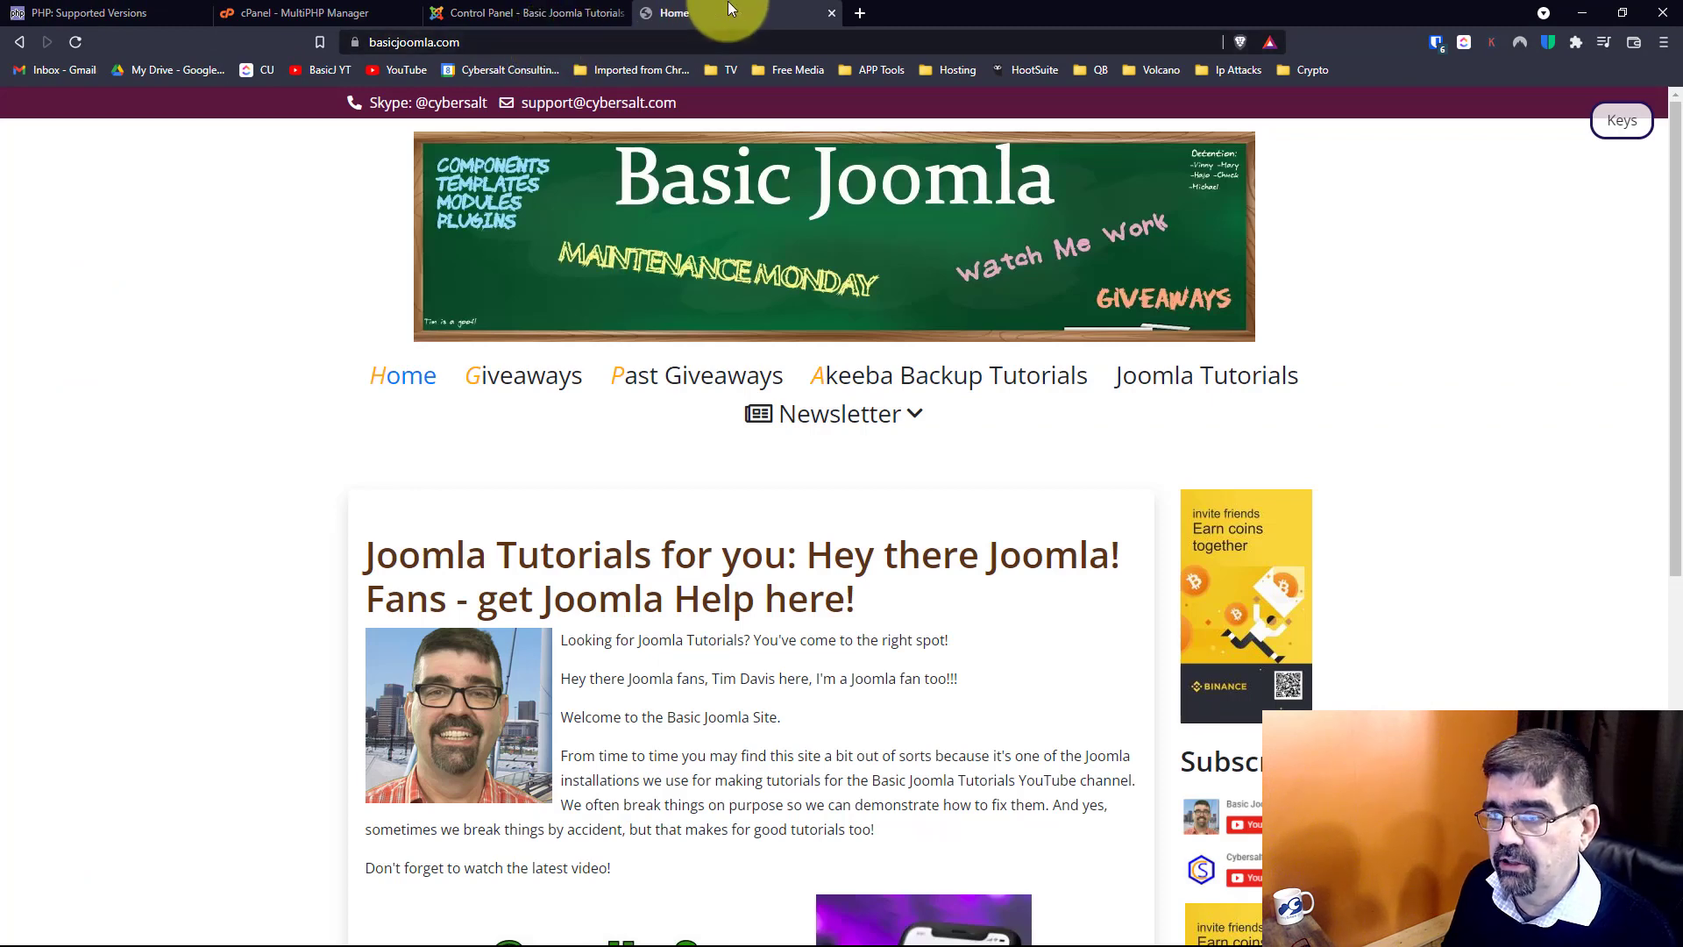
click(623, 39)
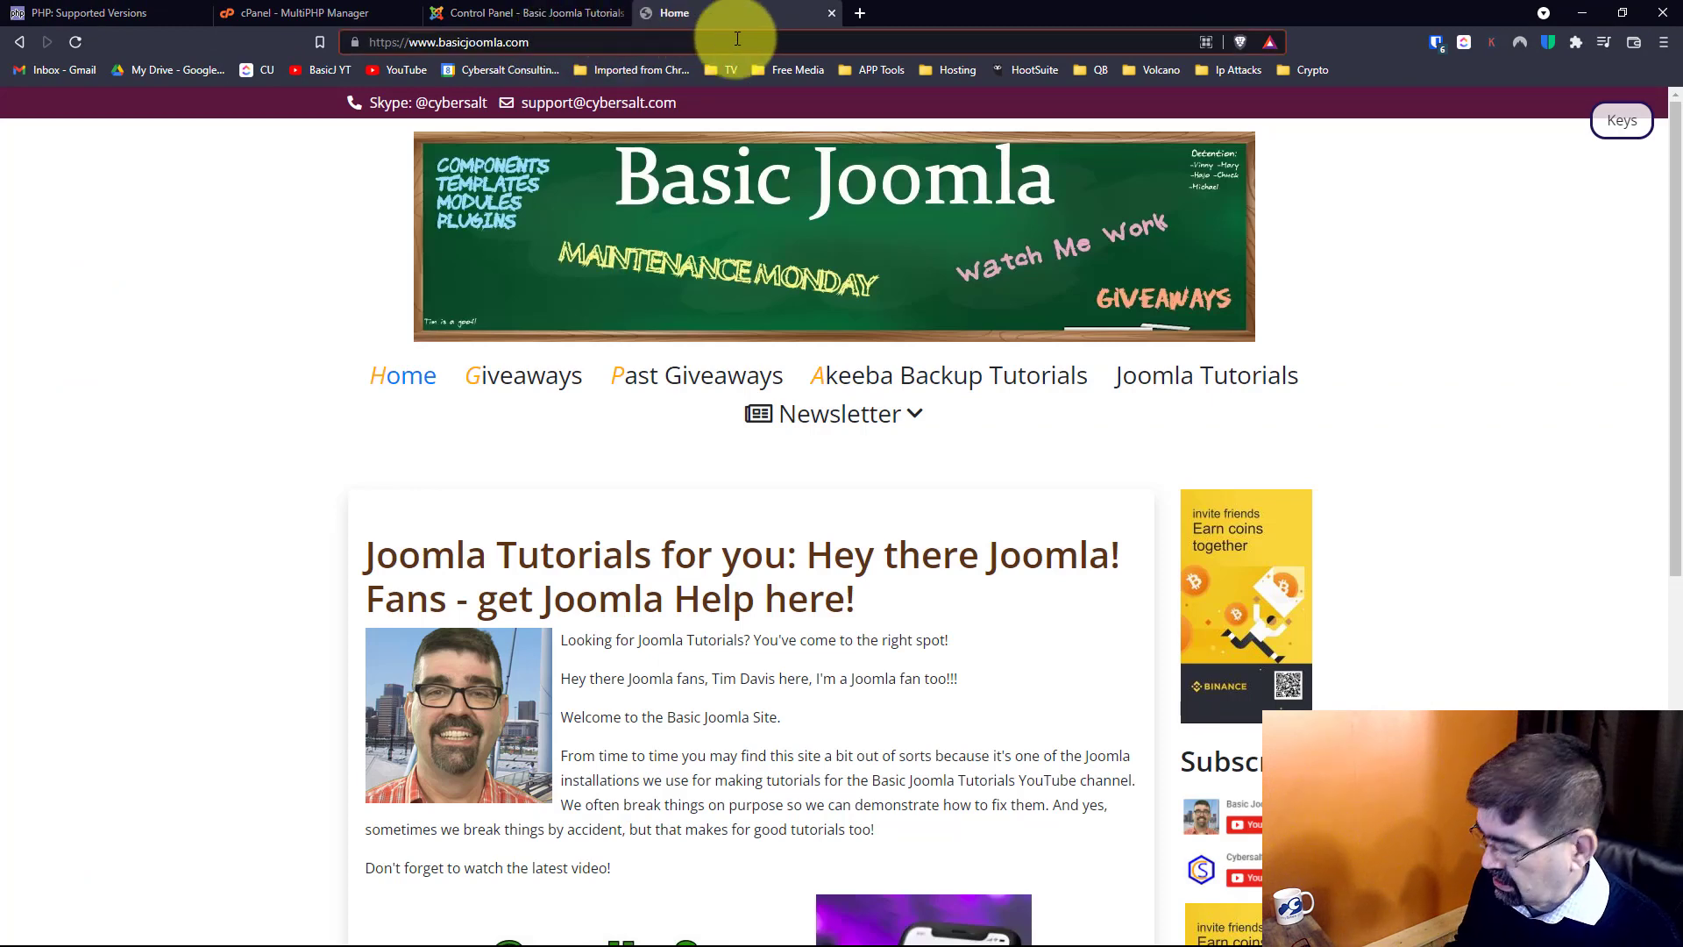
key(Return)
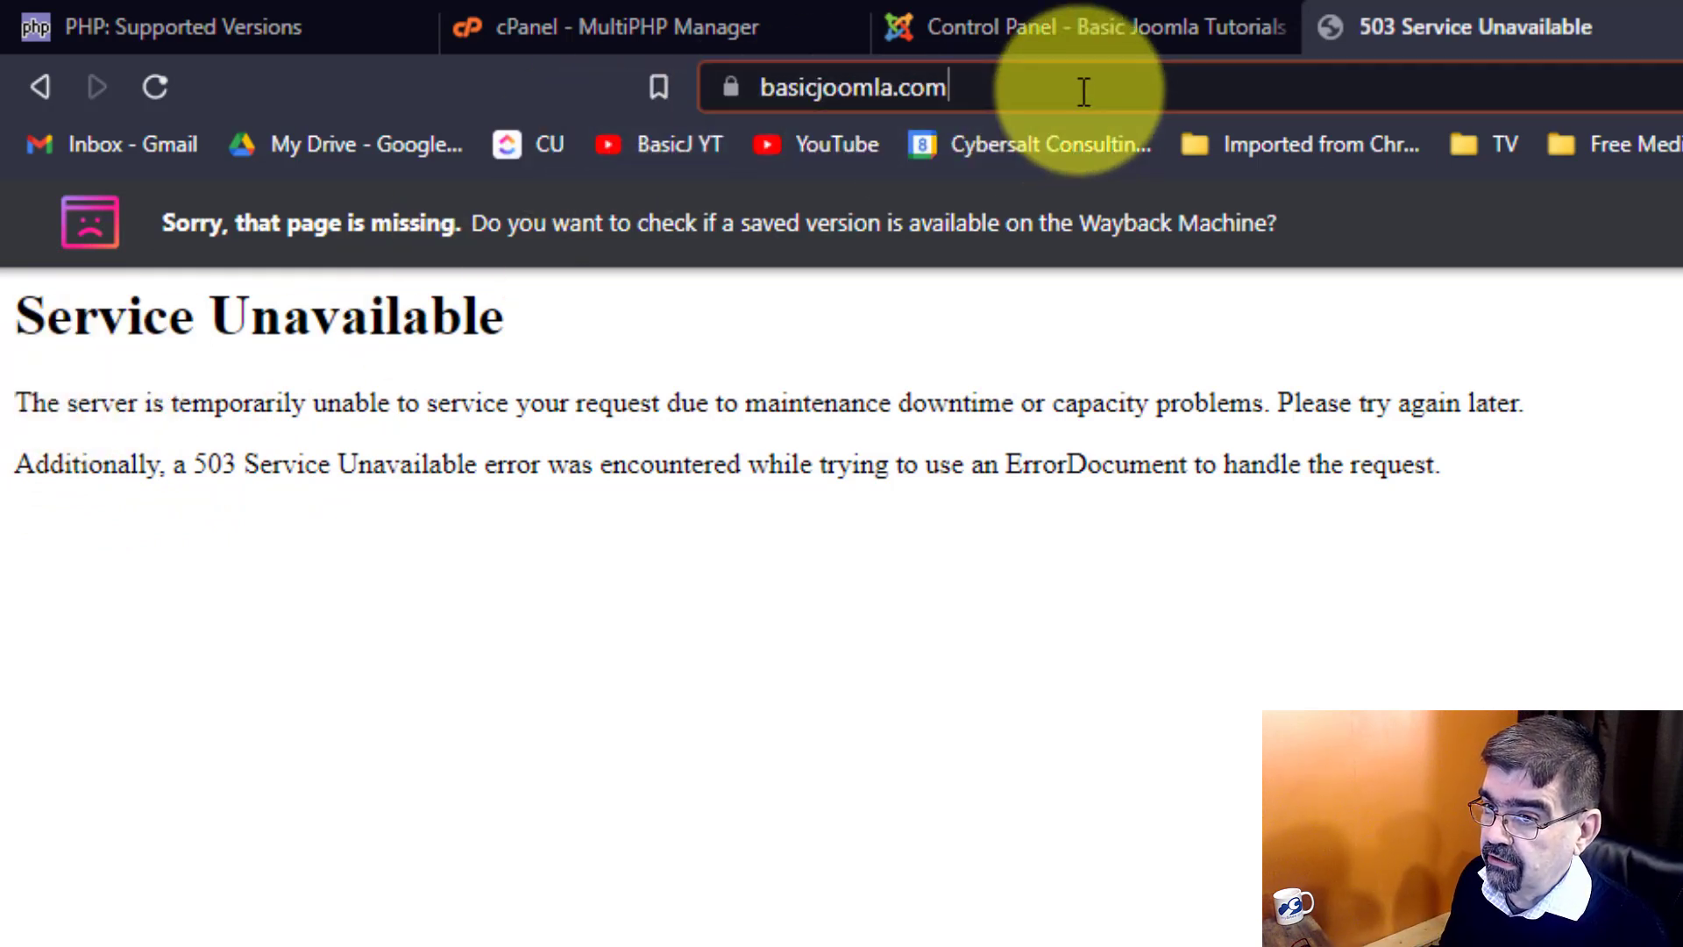
click(1295, 91)
key(Return)
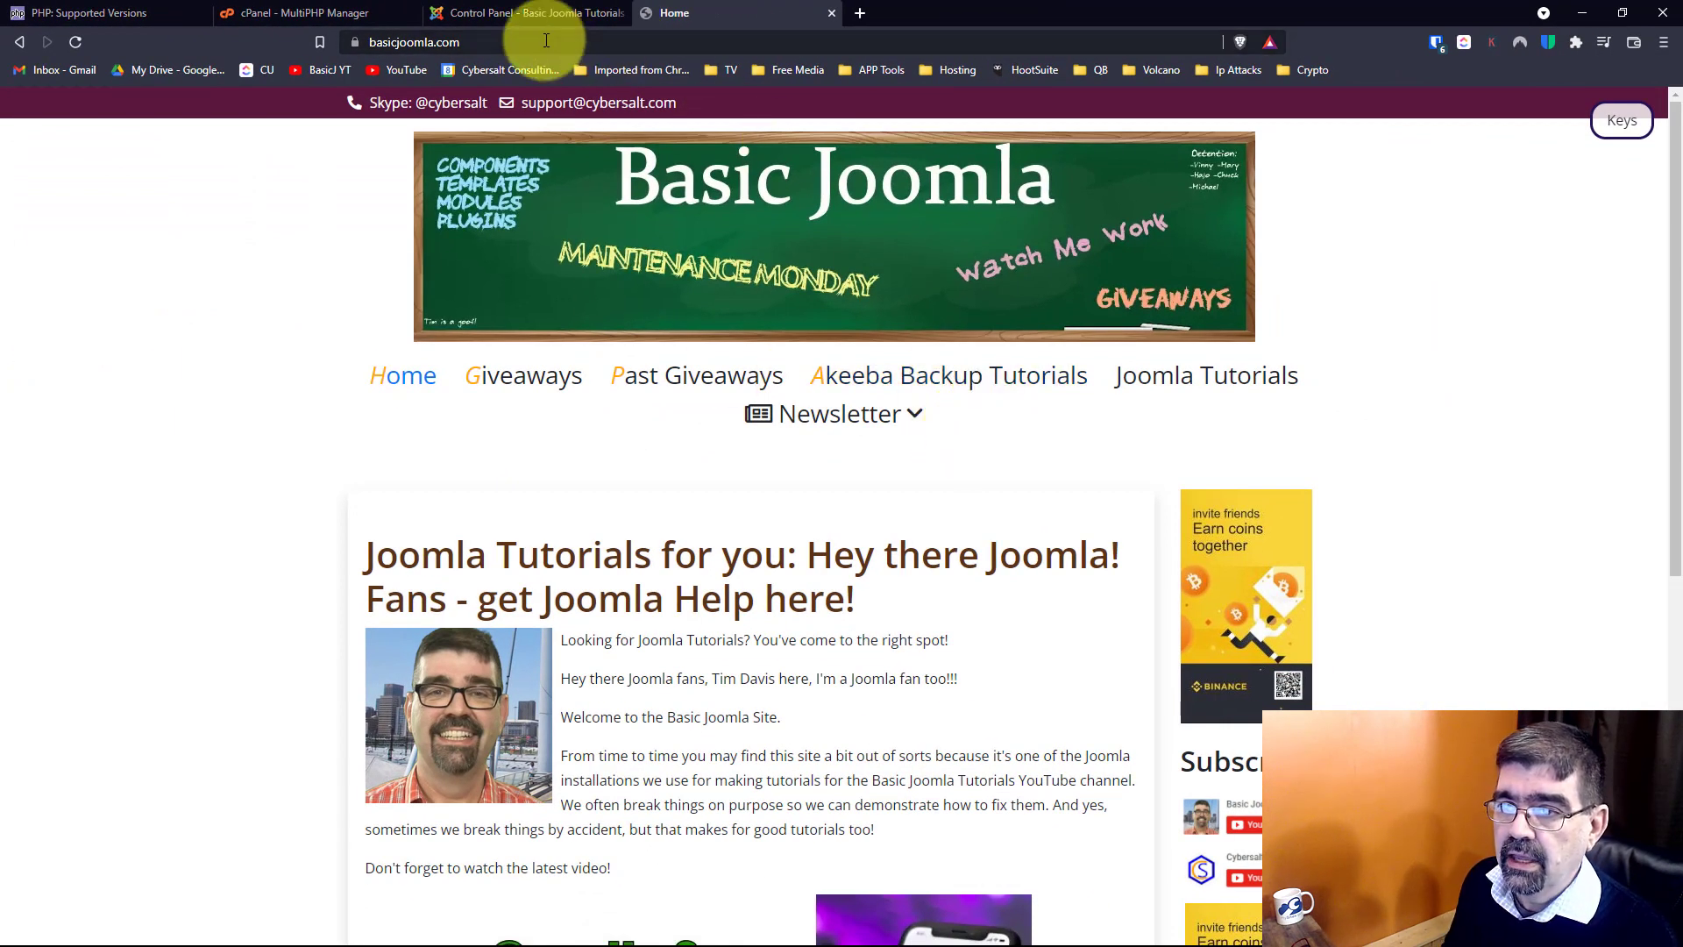
Reload the Joomla administrator Control Panel, which loads and offers a 3.10.4 update.
click(526, 24)
click(604, 42)
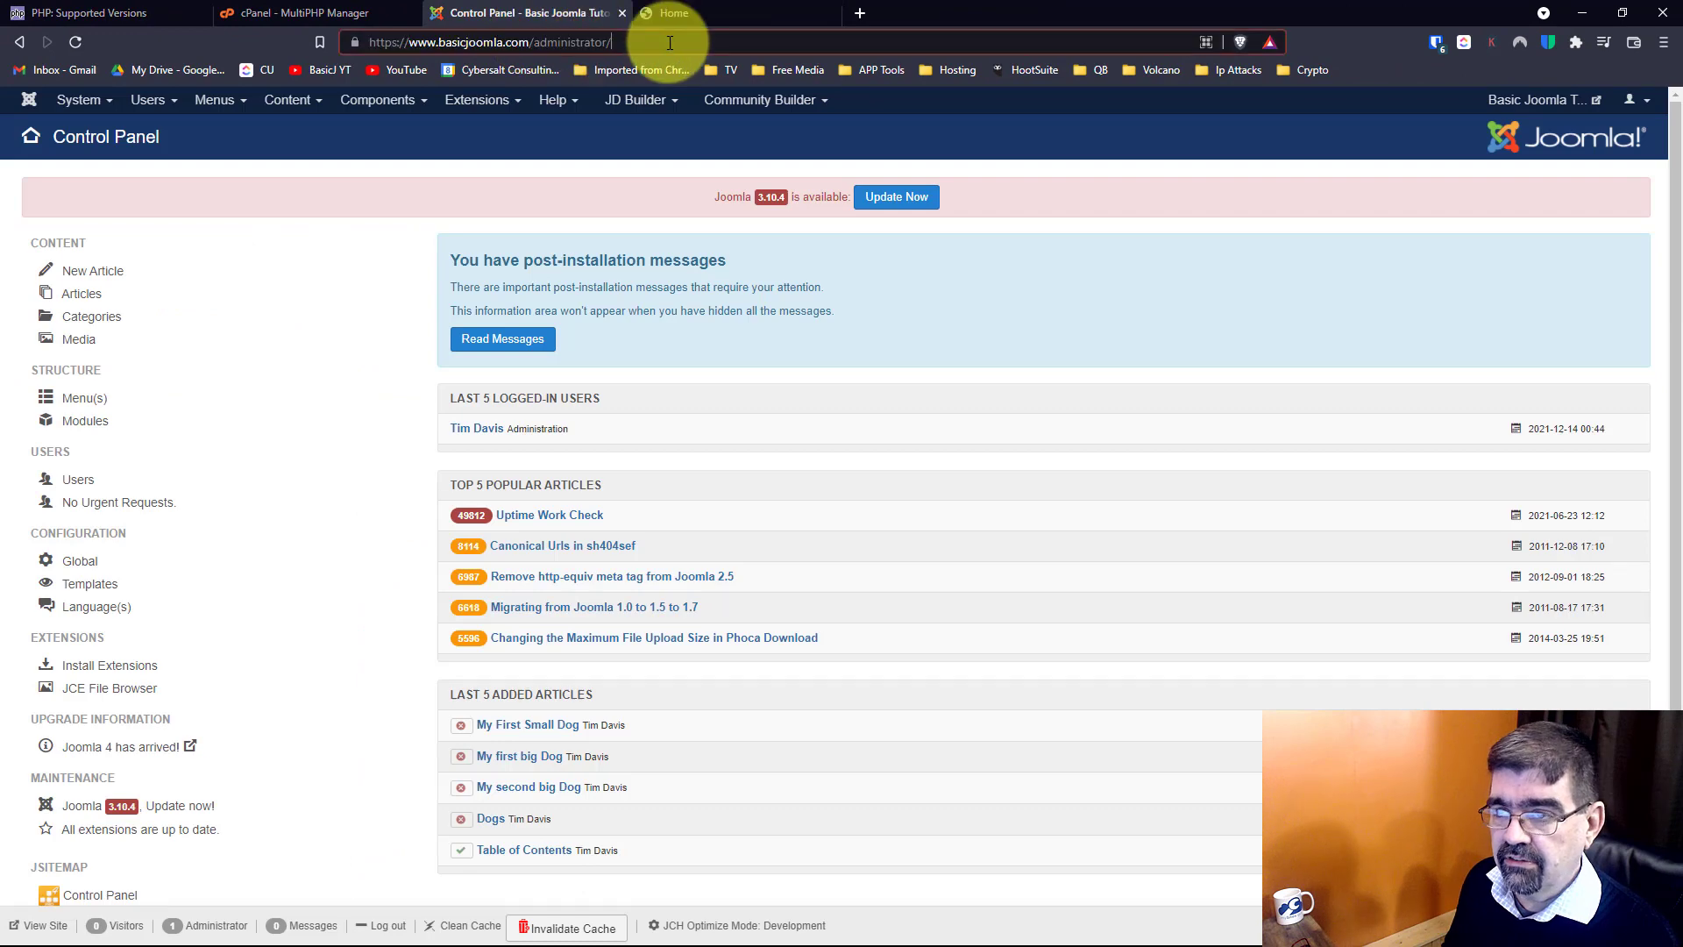
key(Return)
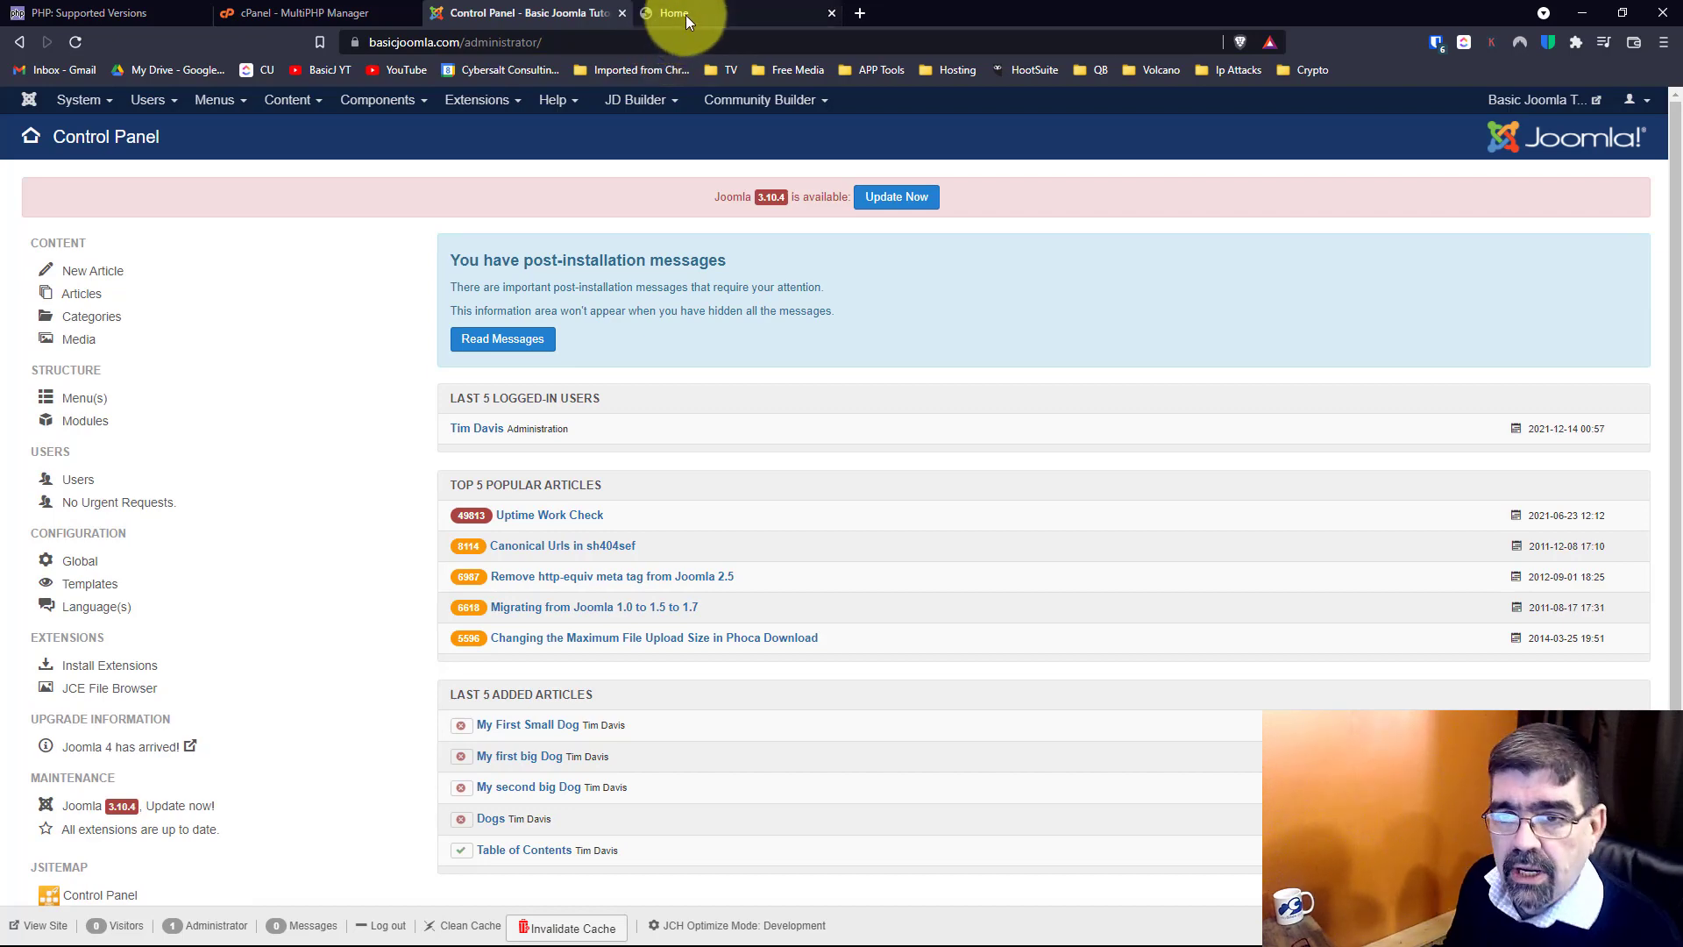
Tick basicjoomla.com in MultiPHP Manager and apply PHP 8.1 (ea-php81) to it.
click(320, 14)
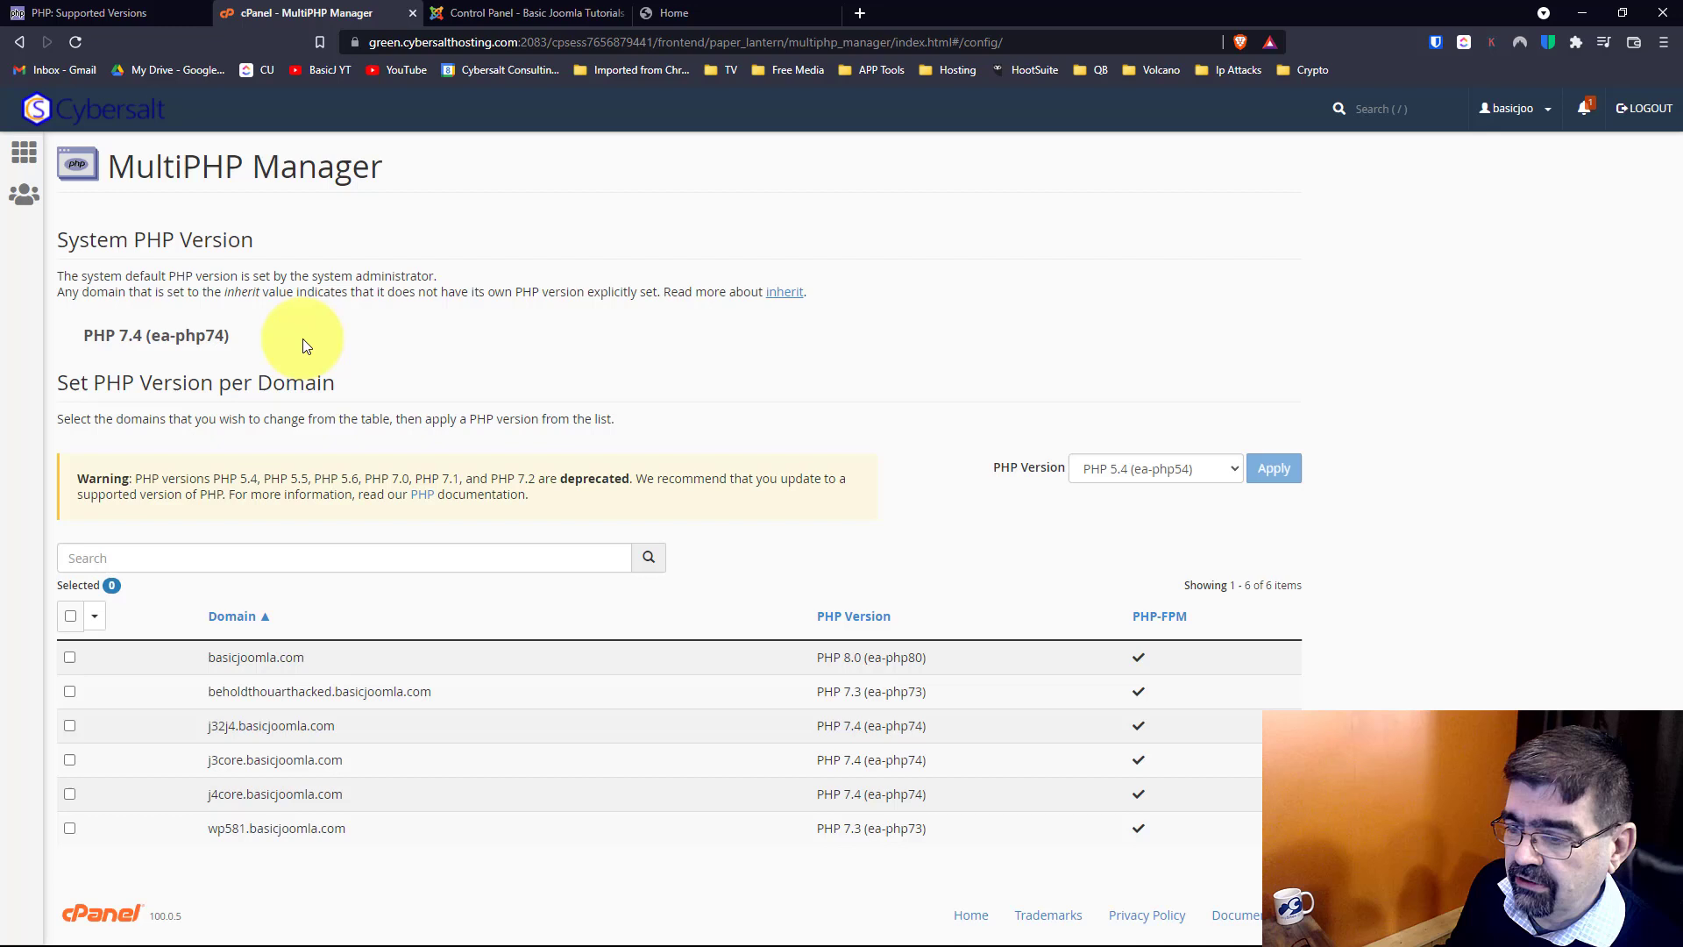
click(70, 659)
click(1201, 472)
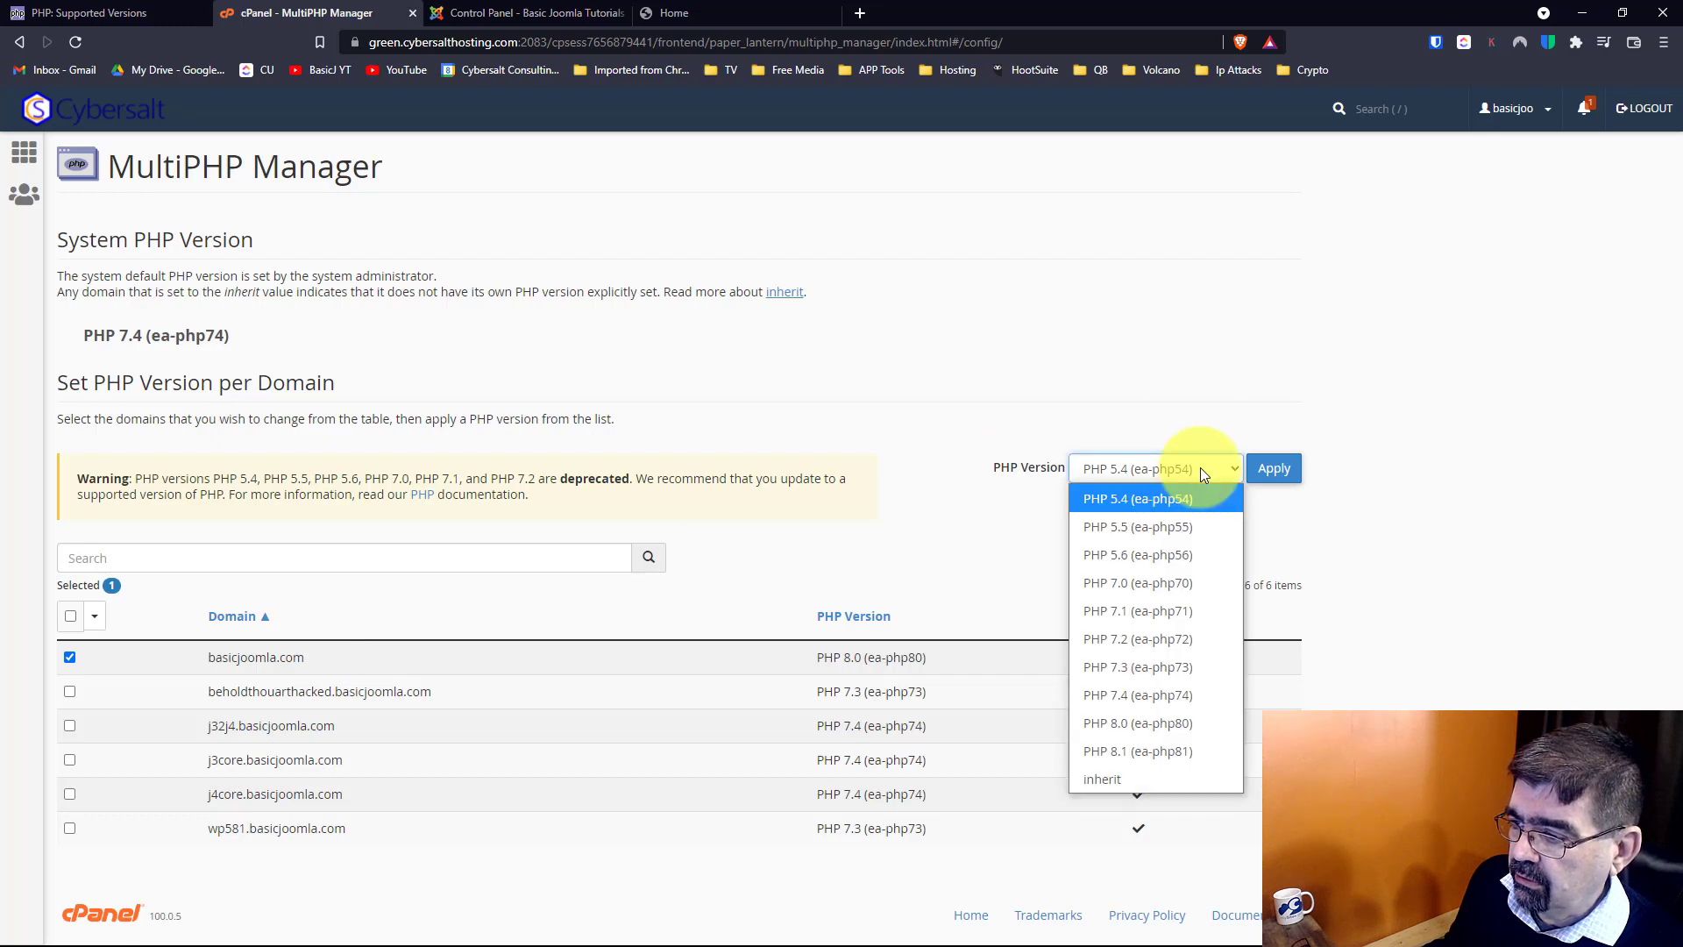
click(1137, 751)
click(1270, 470)
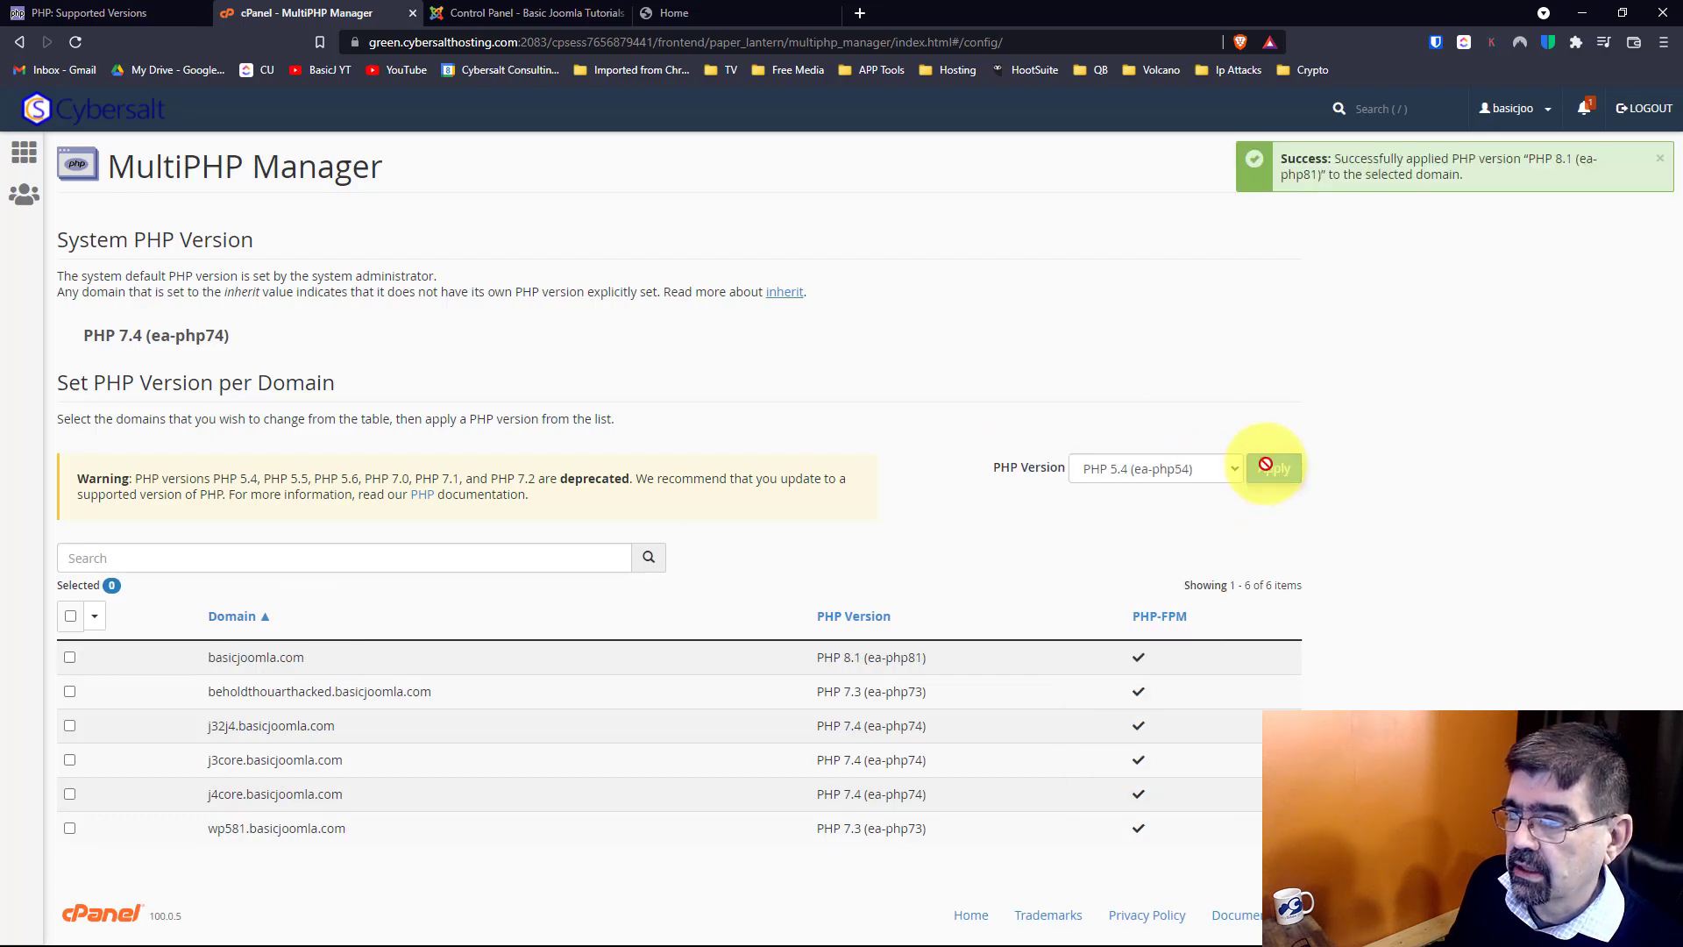
Reload the basicjoomla.com front end twice under PHP 8.1, getting an HTTP 500 error.
click(762, 18)
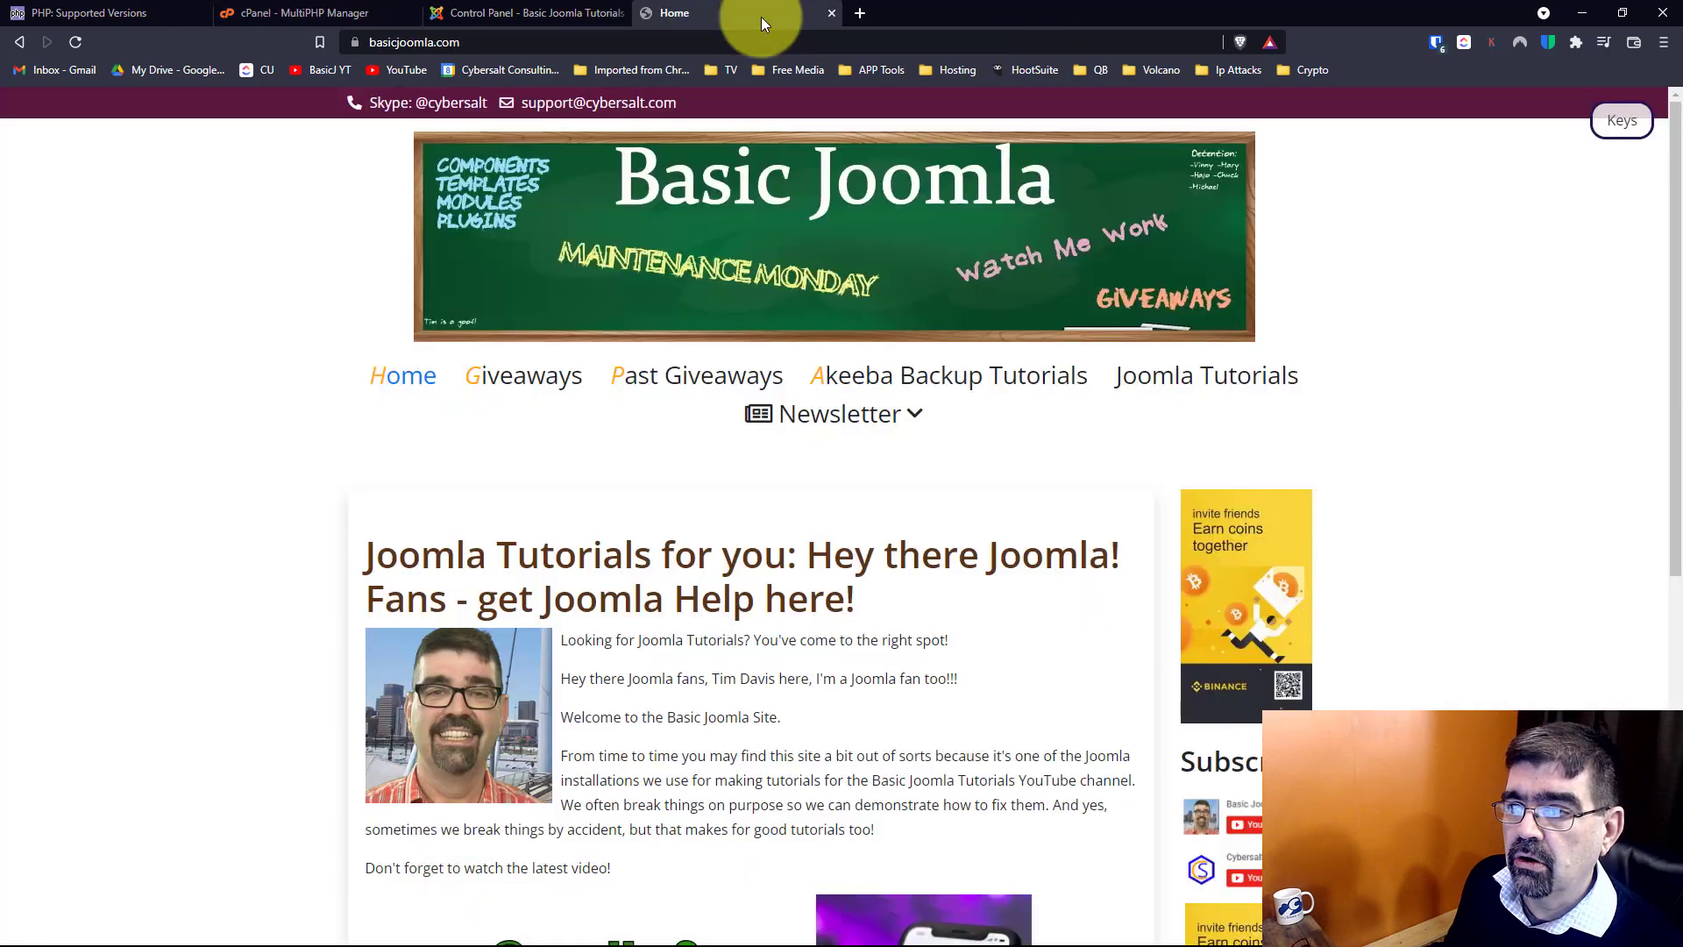
click(623, 35)
click(623, 35)
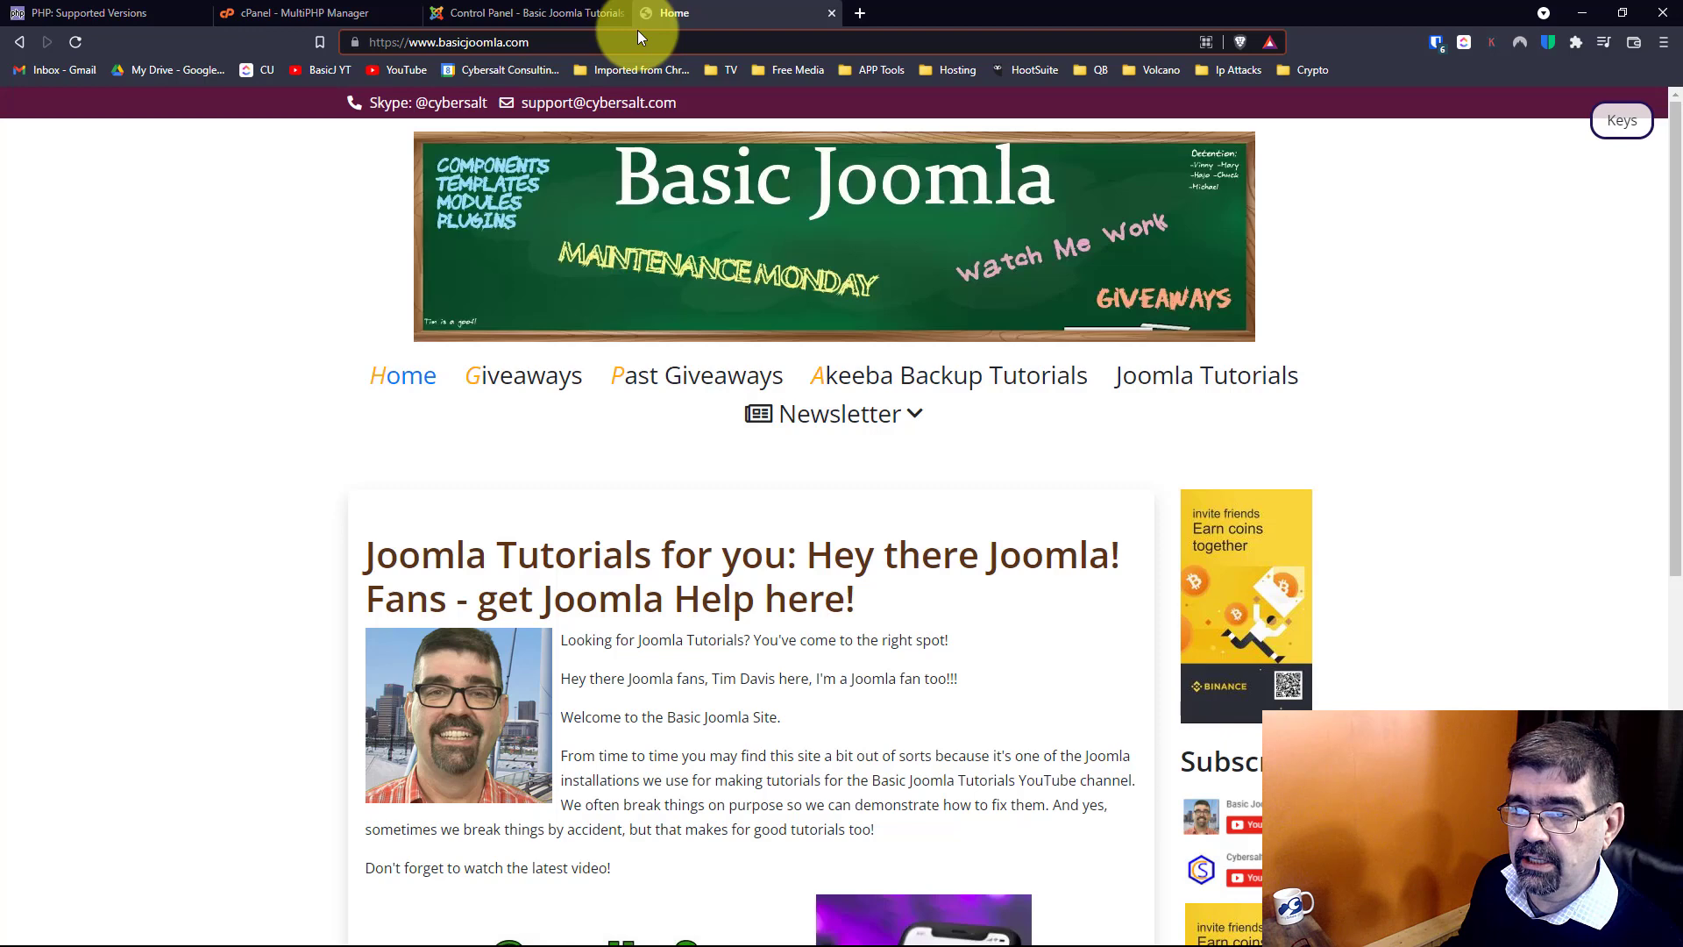
key(Return)
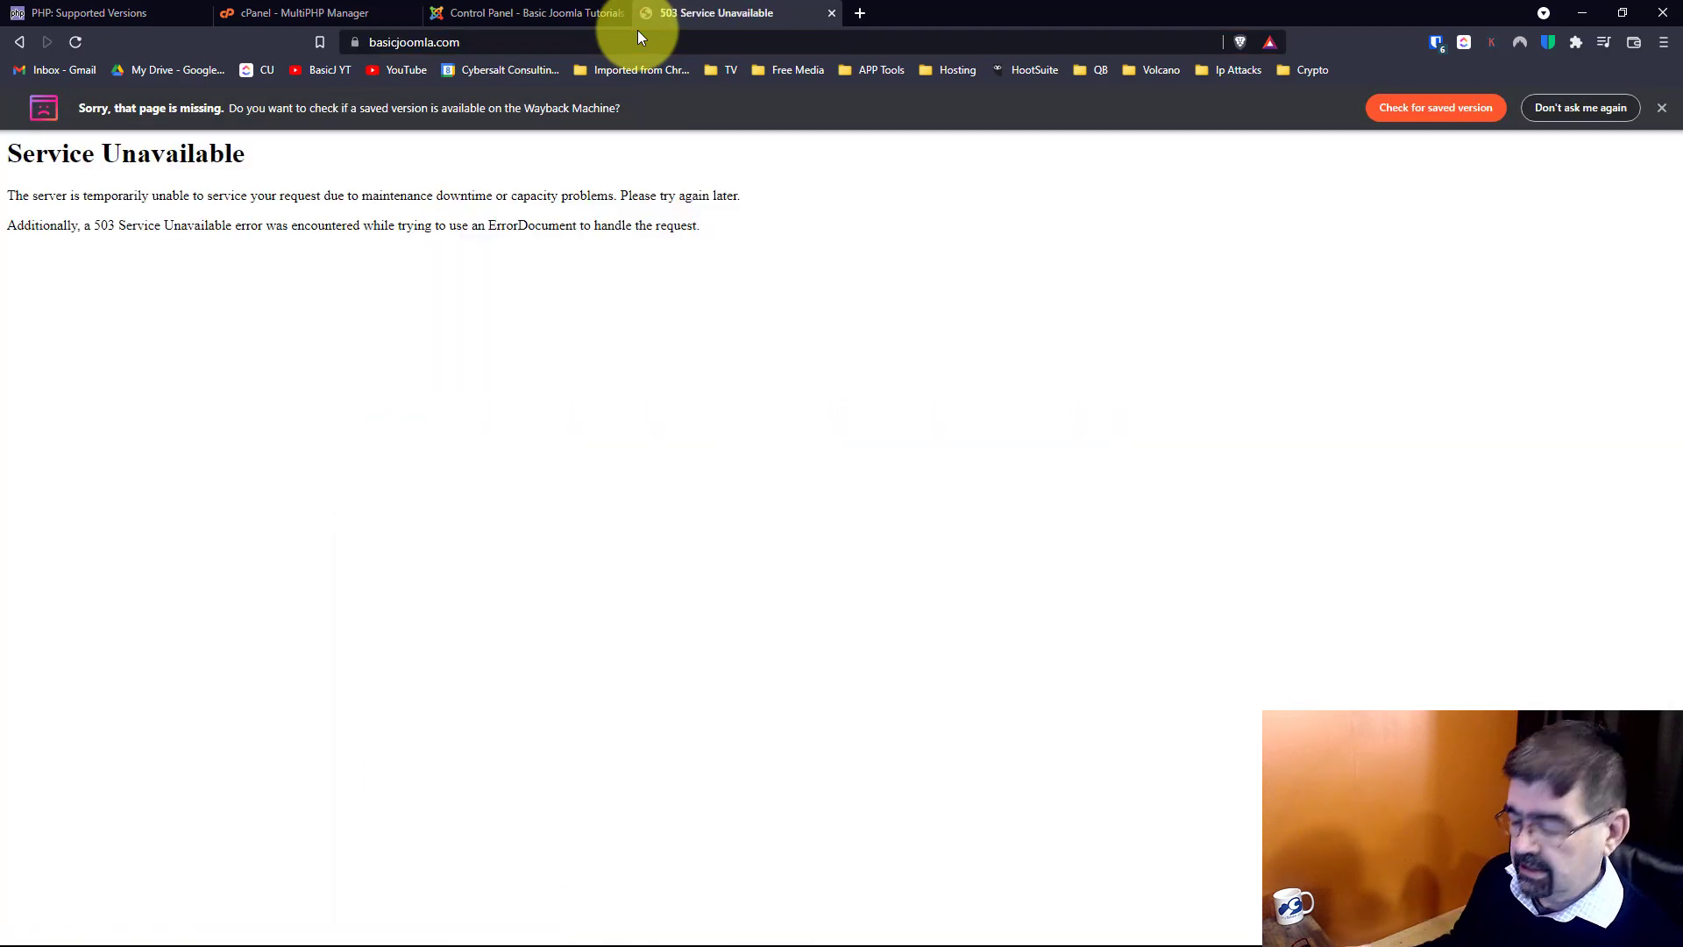
click(677, 37)
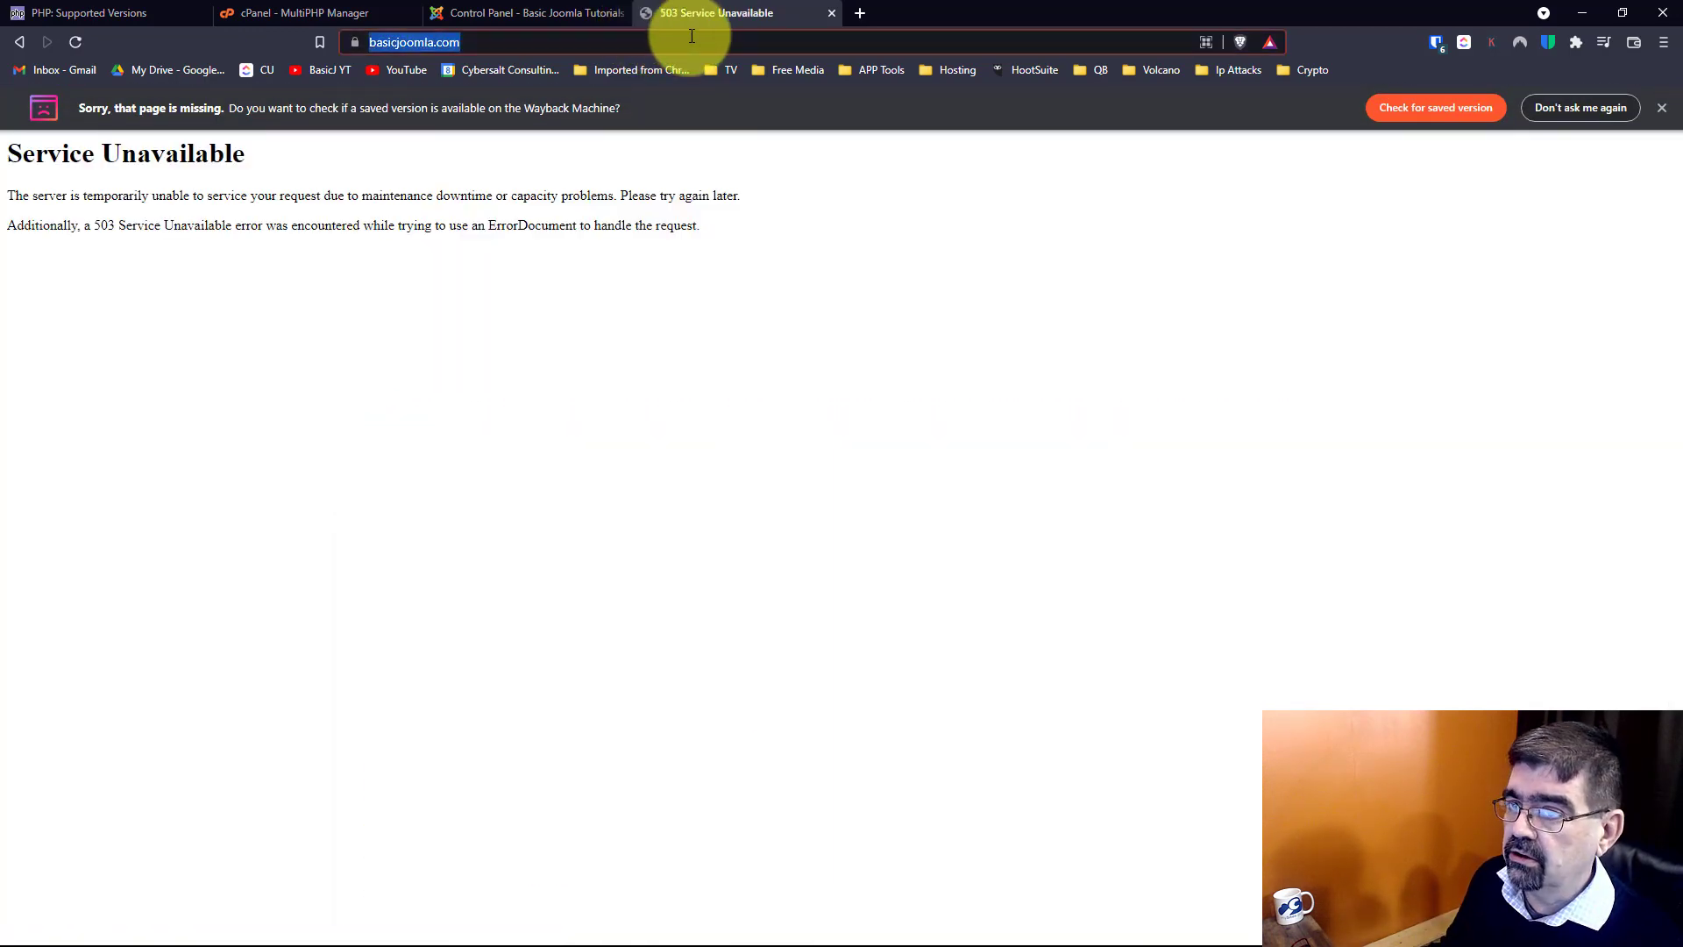
click(691, 36)
key(Return)
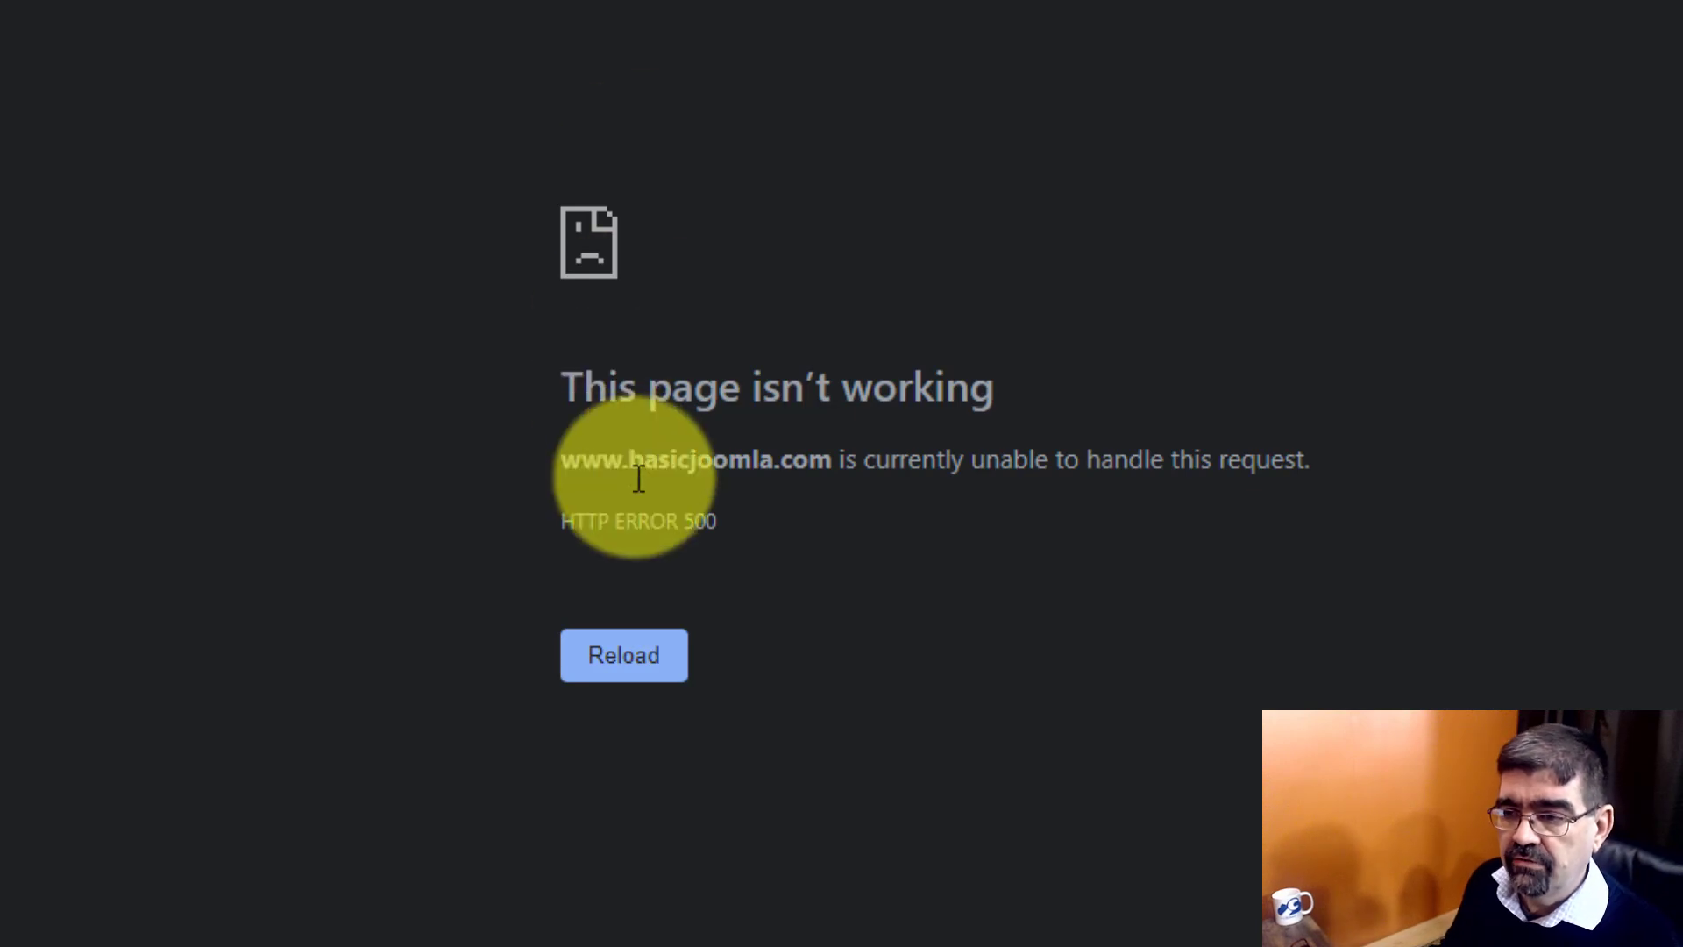
Reload the Joomla administrator, which now shows the version_compare() invalid operator error.
click(532, 14)
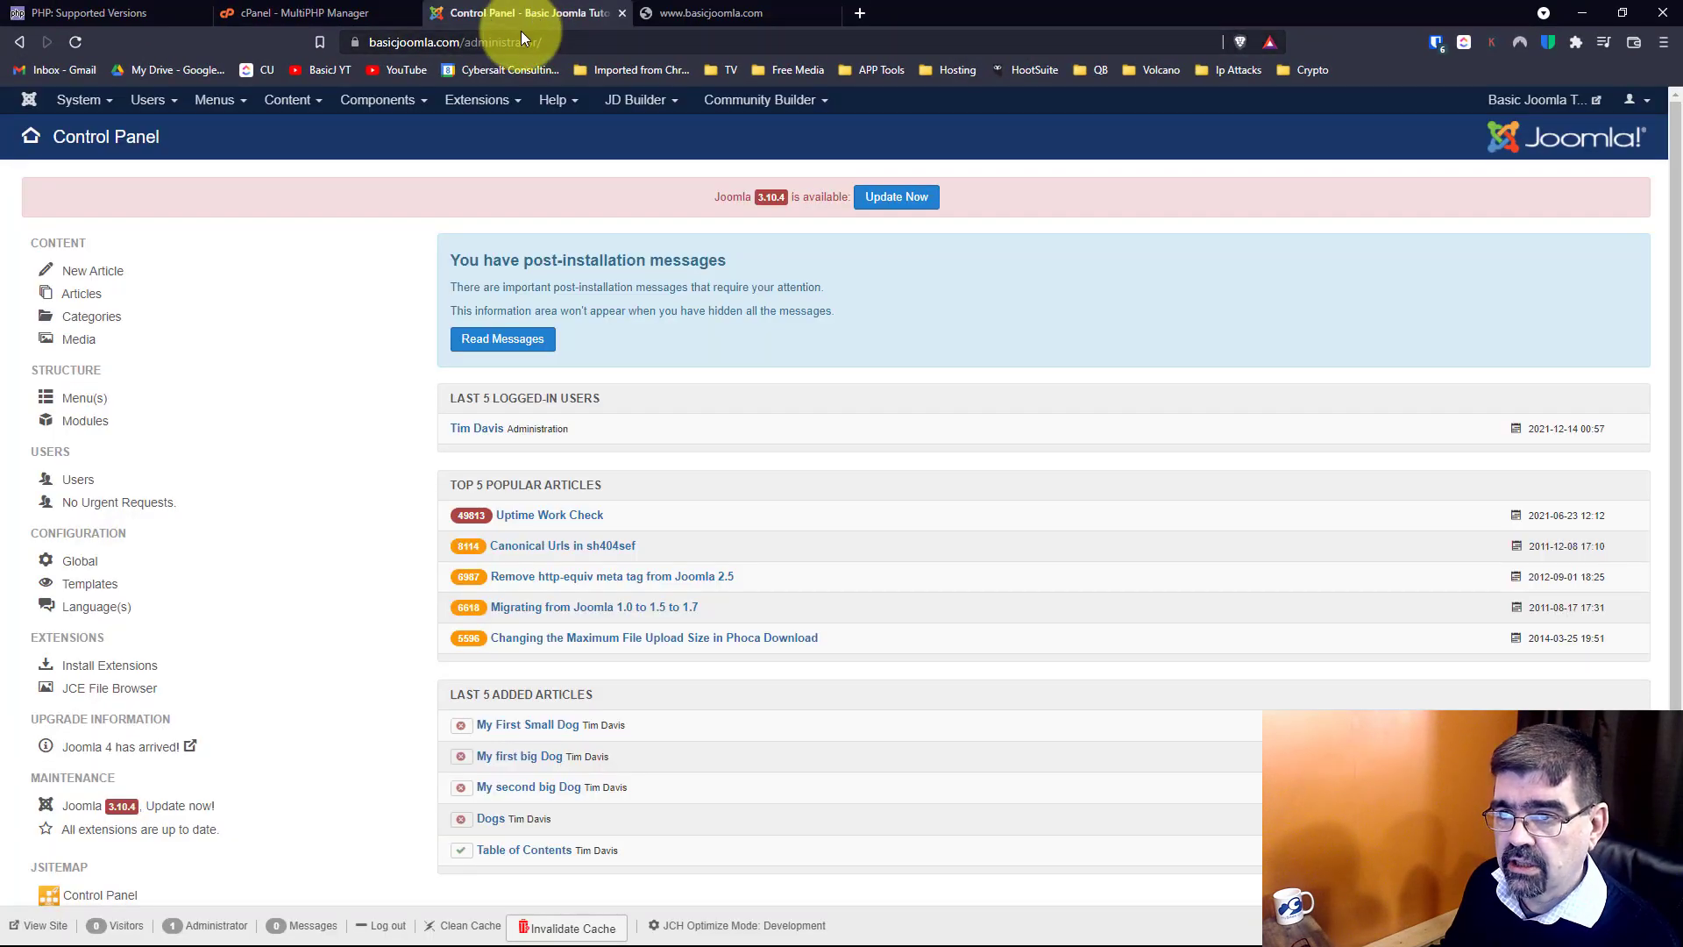
click(652, 39)
click(652, 38)
key(Return)
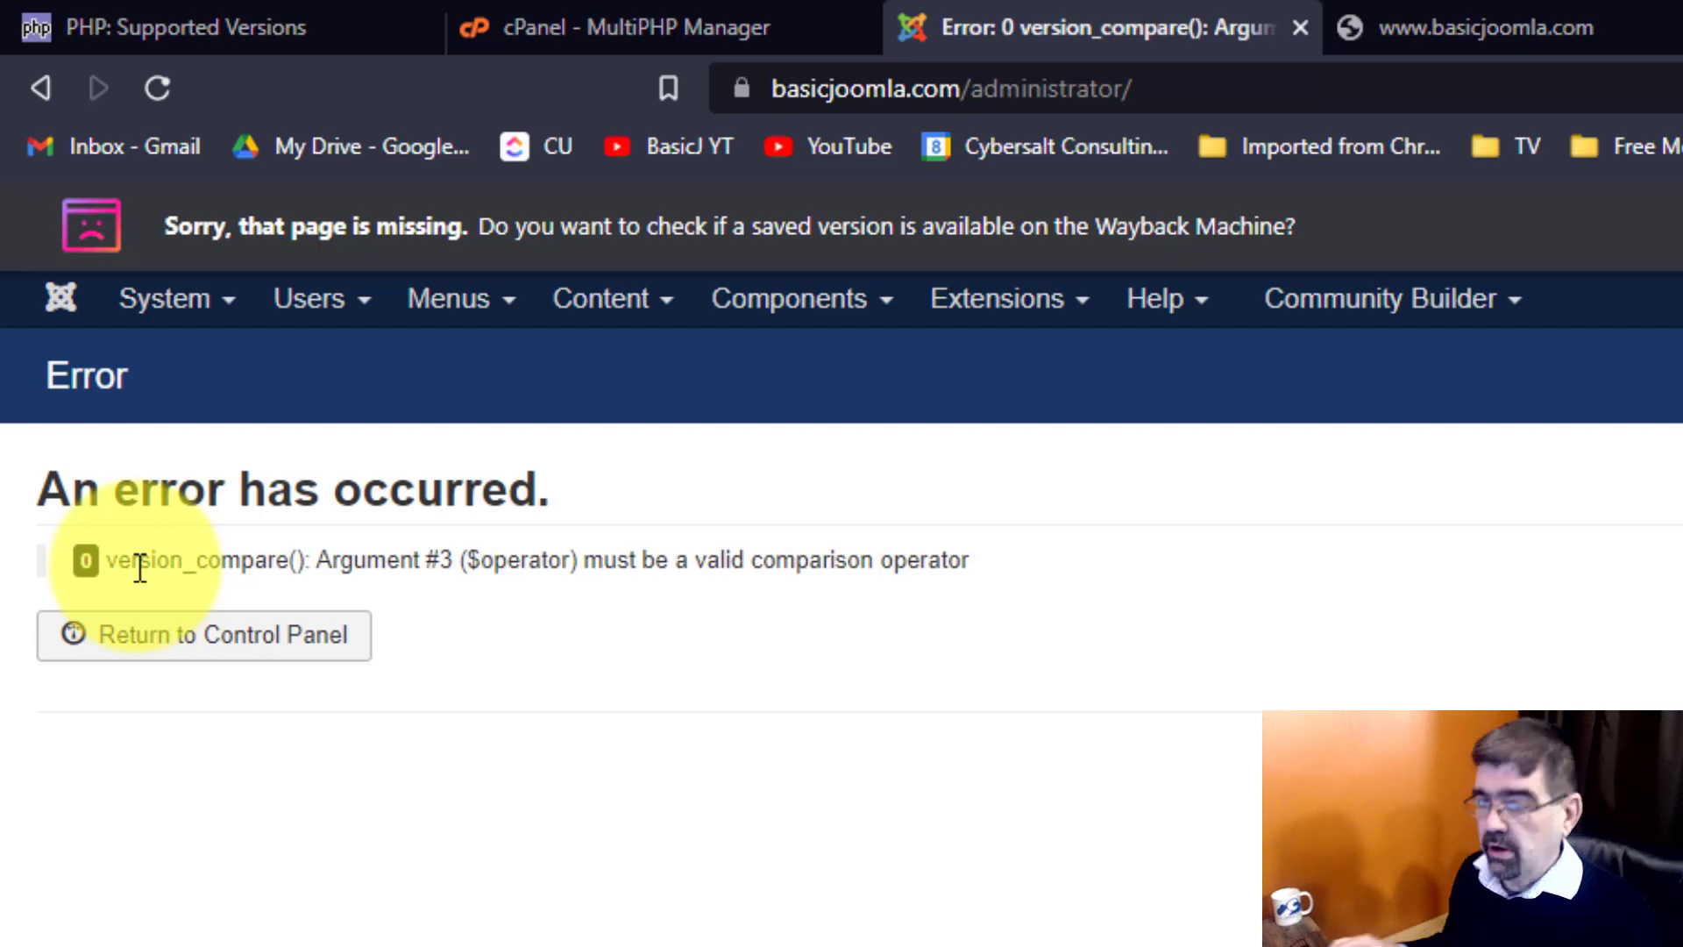
Tick basicjoomla.com in MultiPHP Manager and apply PHP 8.0 (ea-php80) again.
click(540, 28)
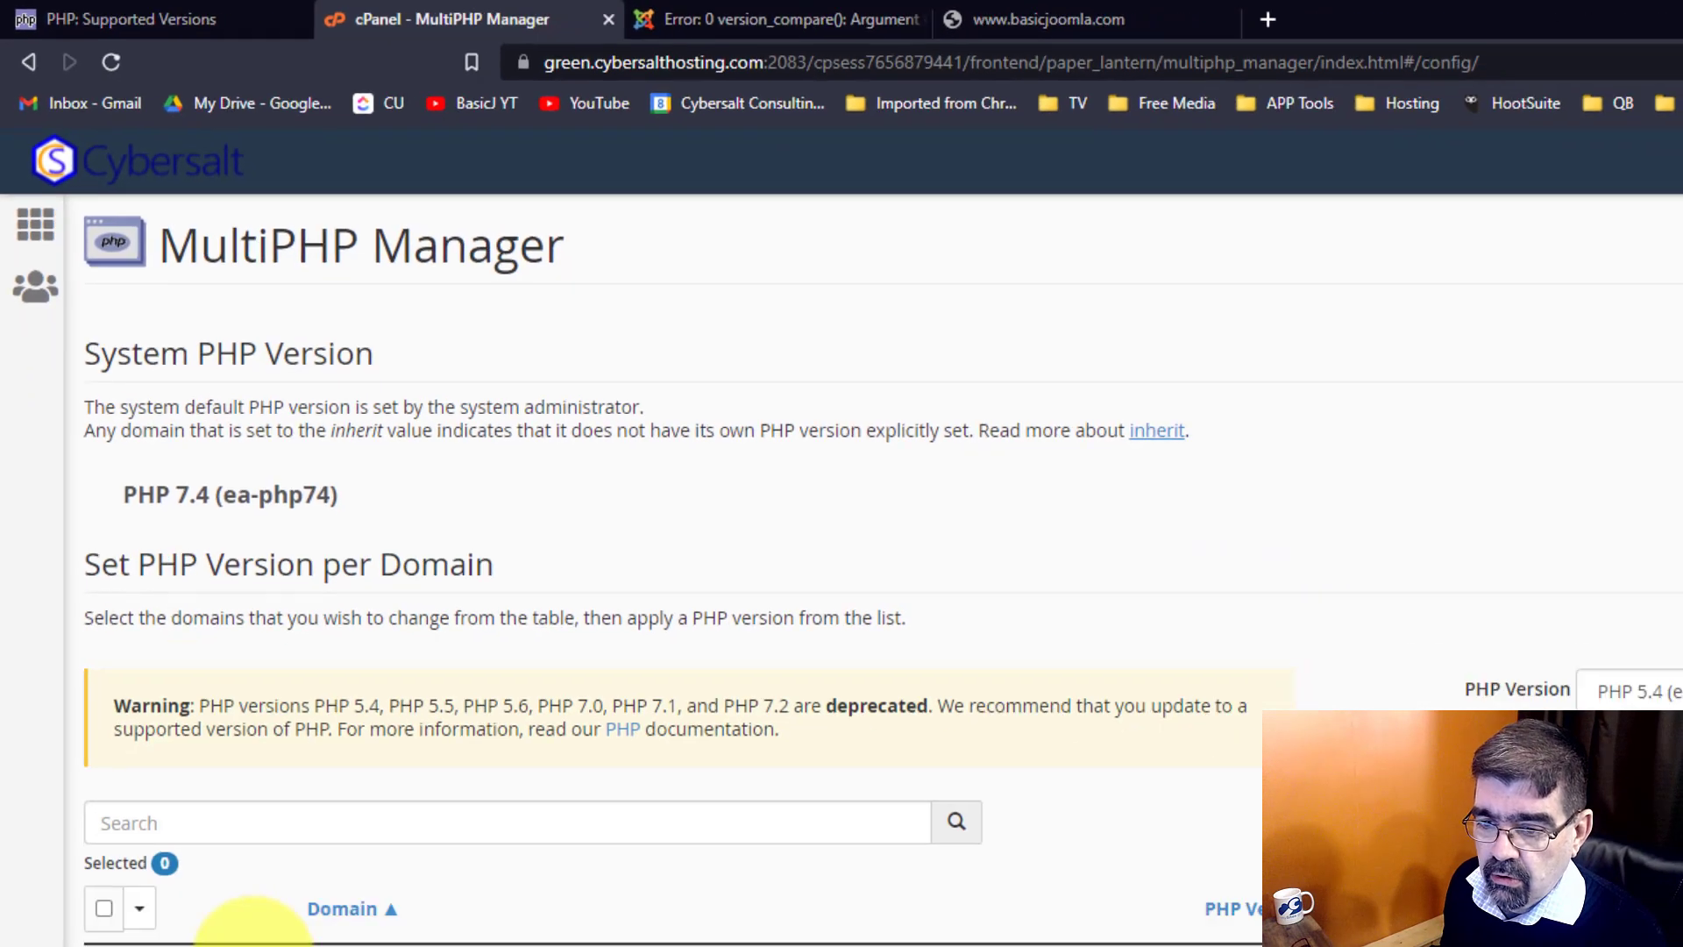
click(74, 659)
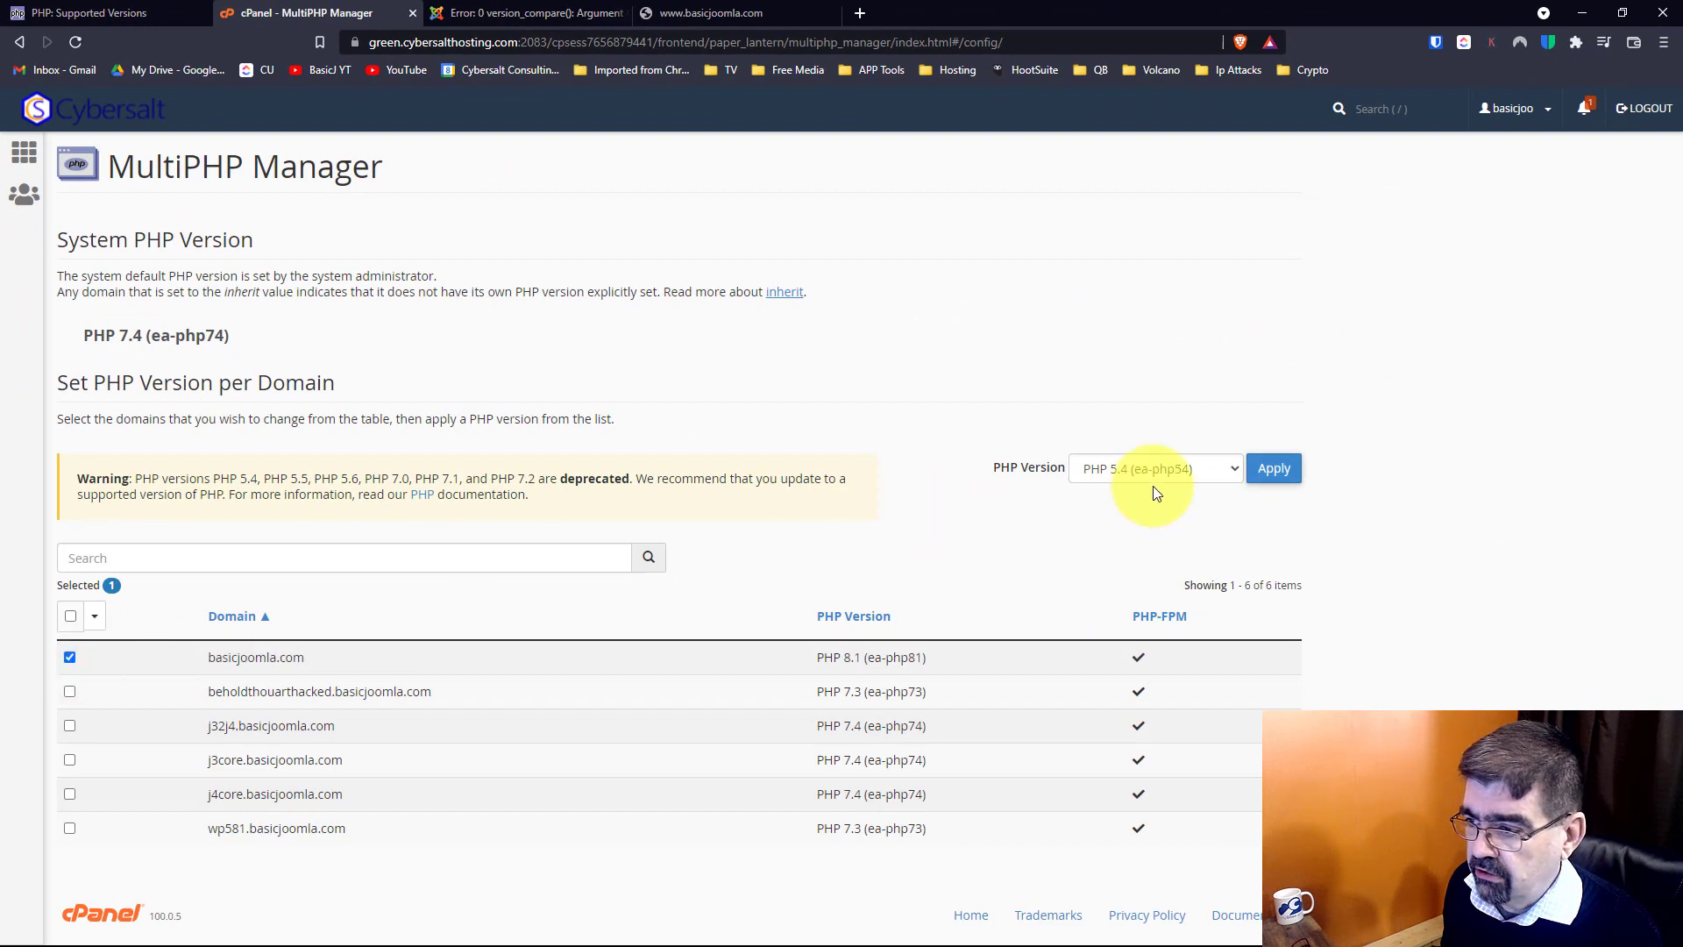
click(1190, 473)
click(1132, 722)
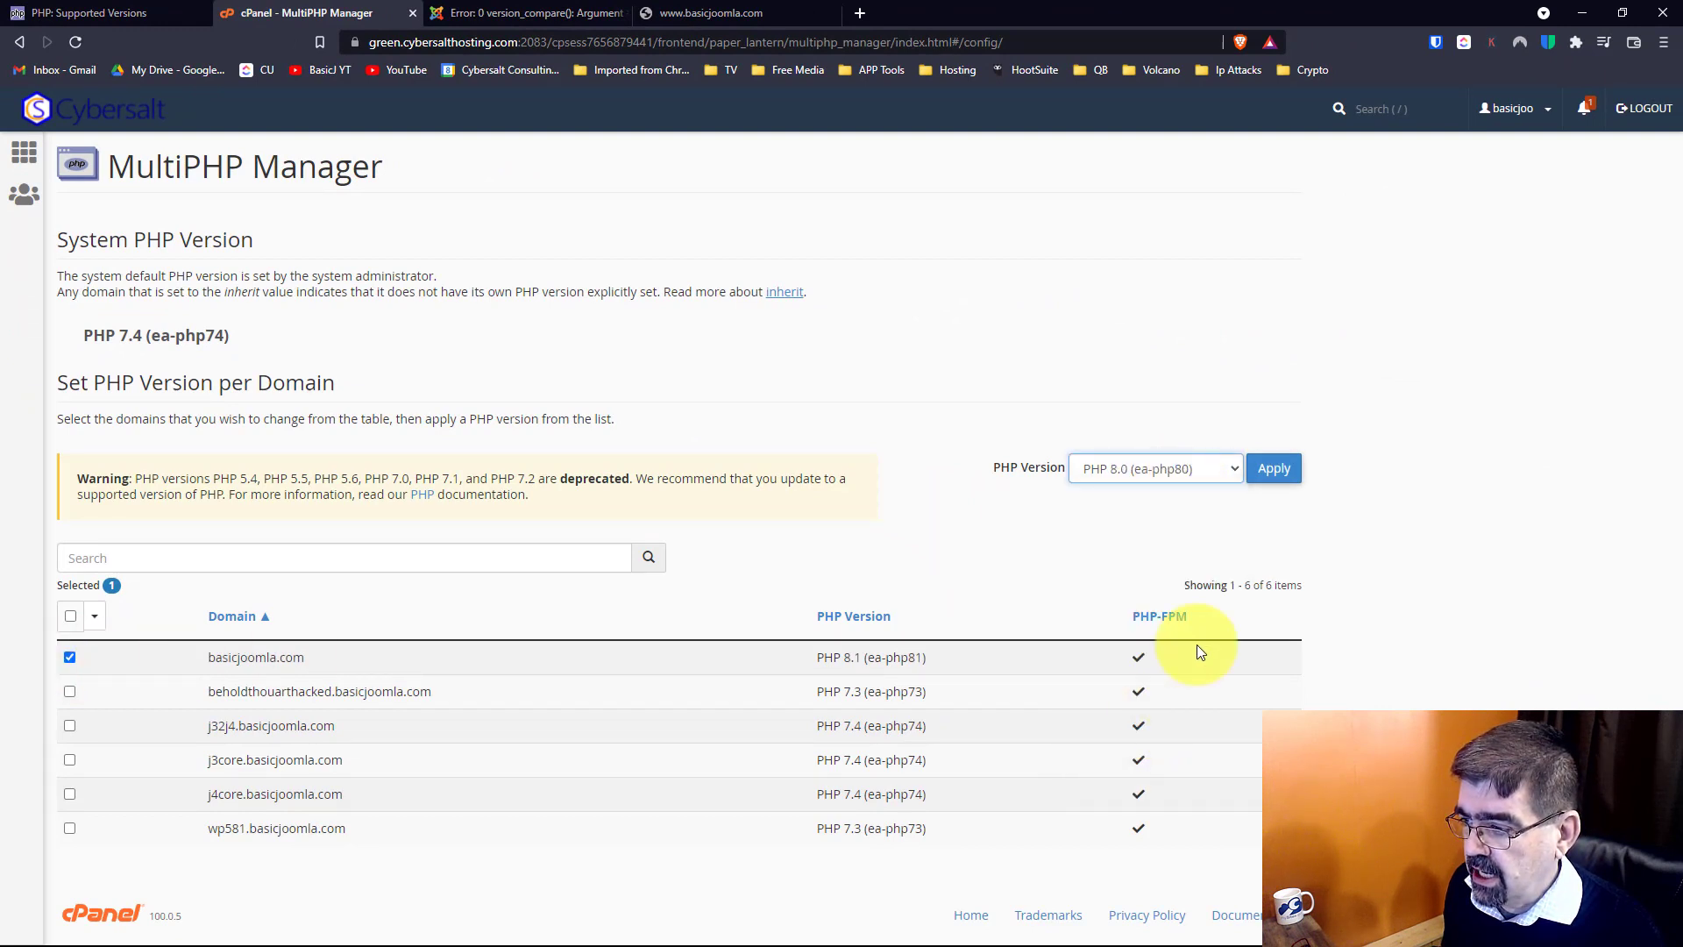
click(1275, 471)
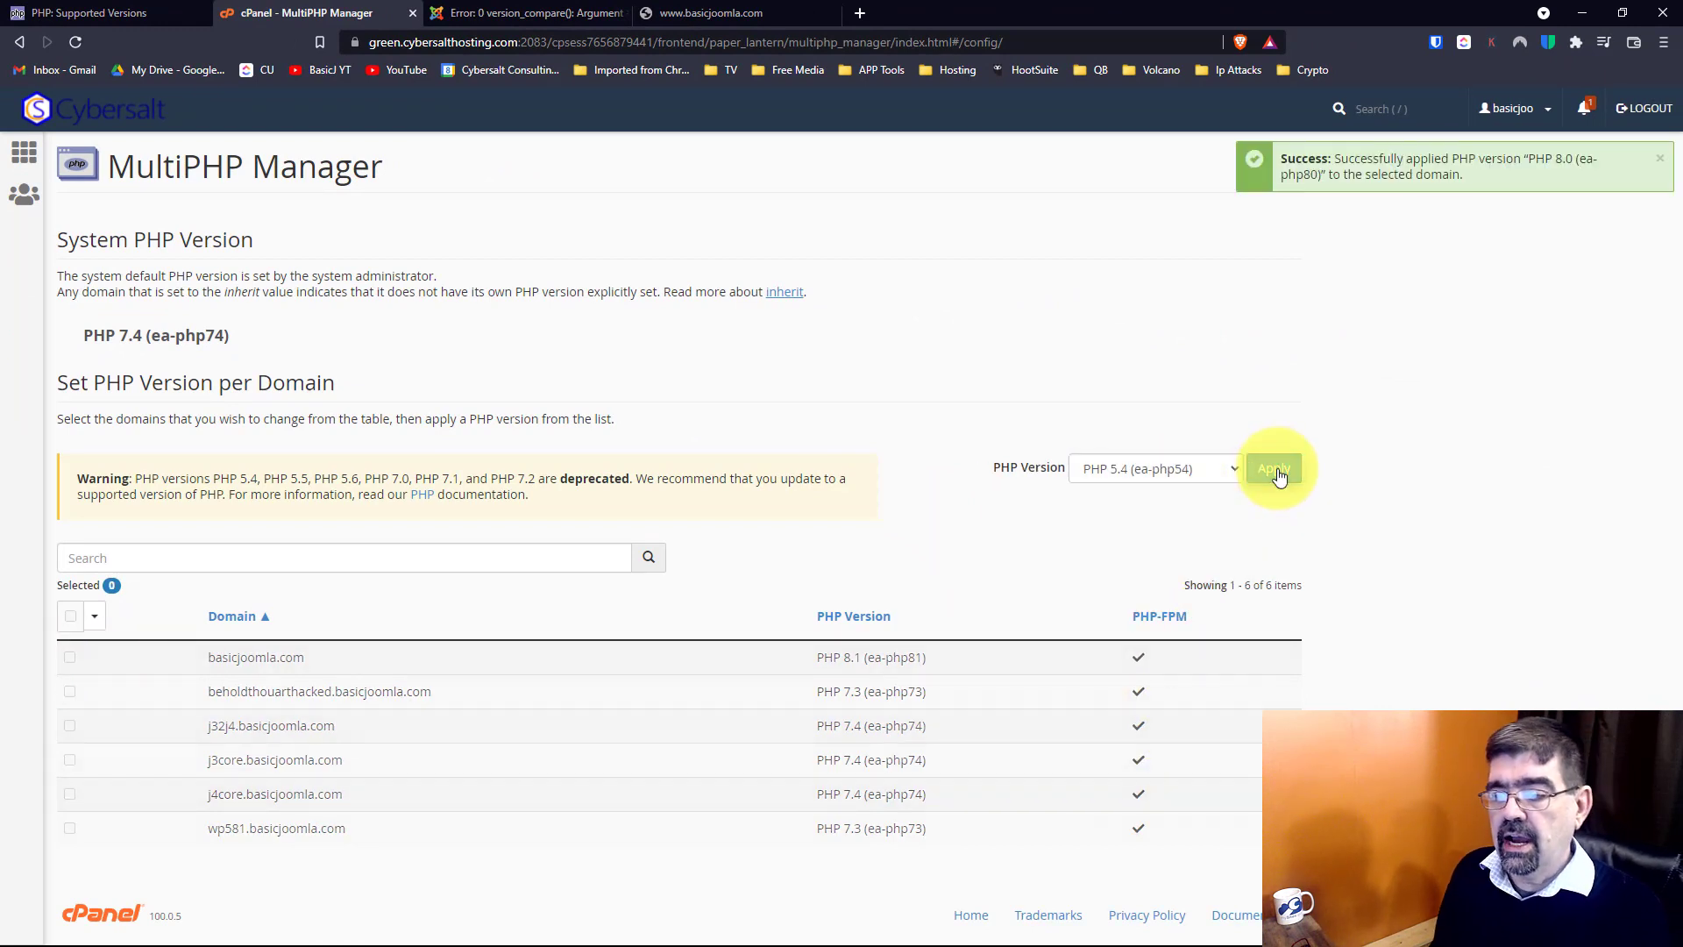